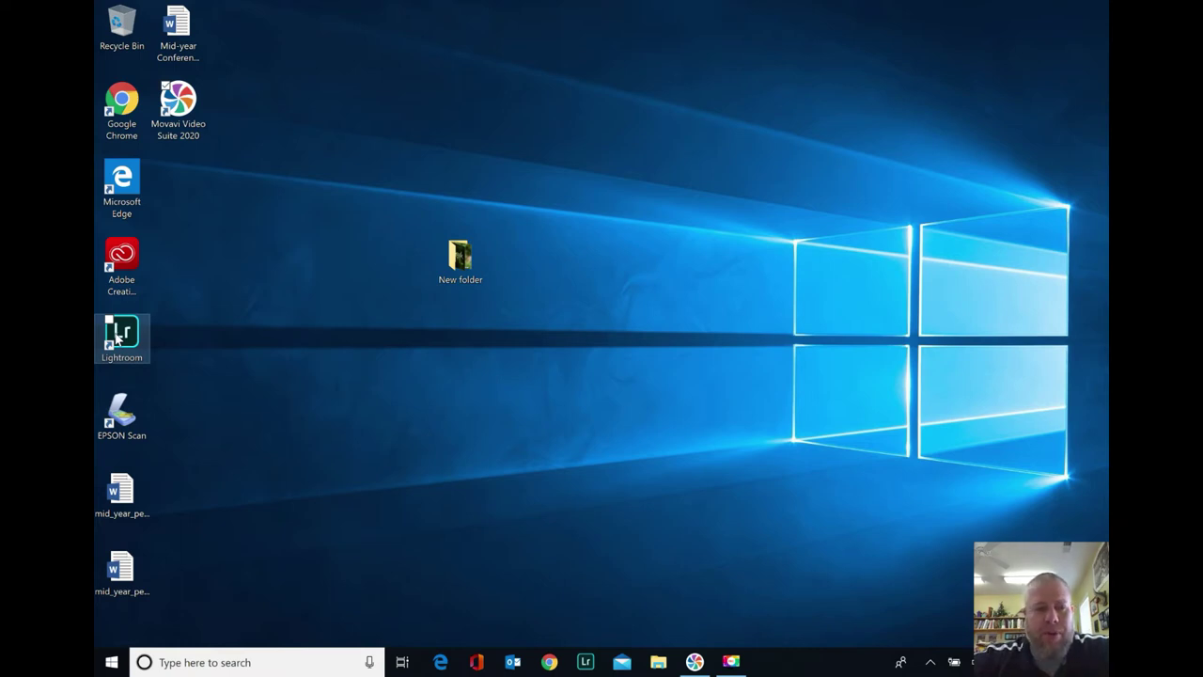
Launch Lightroom, open the square JPG close-up of the beetle on a single daisy, and inspect the beetle enlarged.
double_click(117, 338)
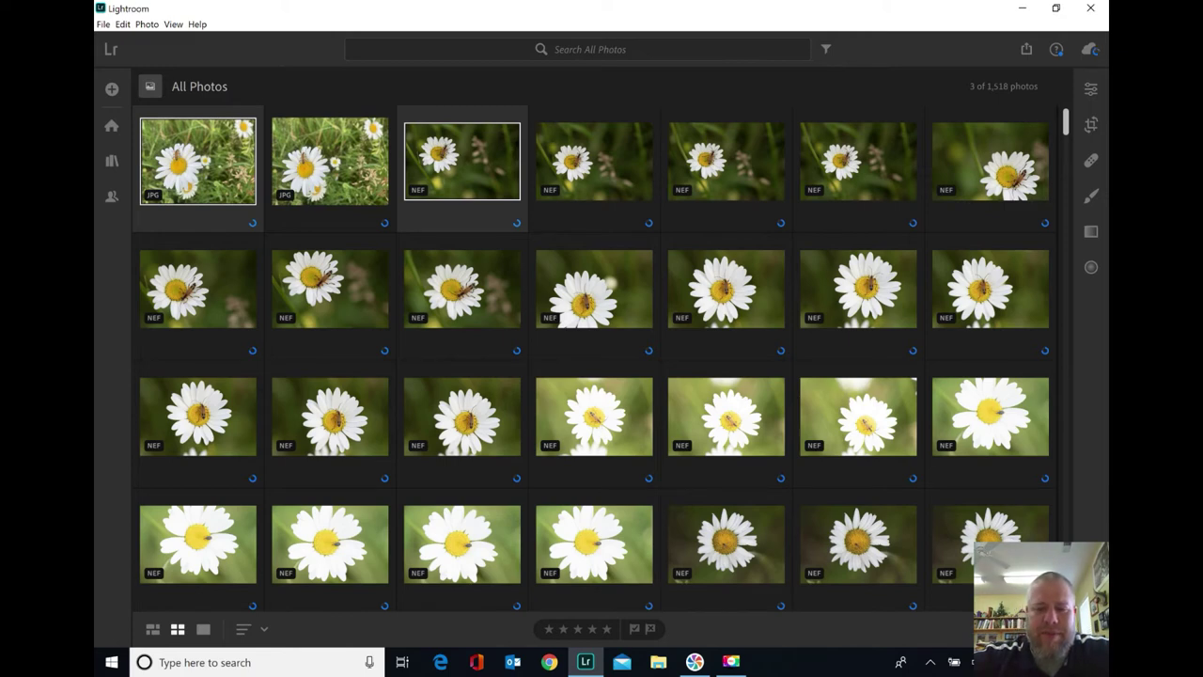
scroll(487, 230, down, 5)
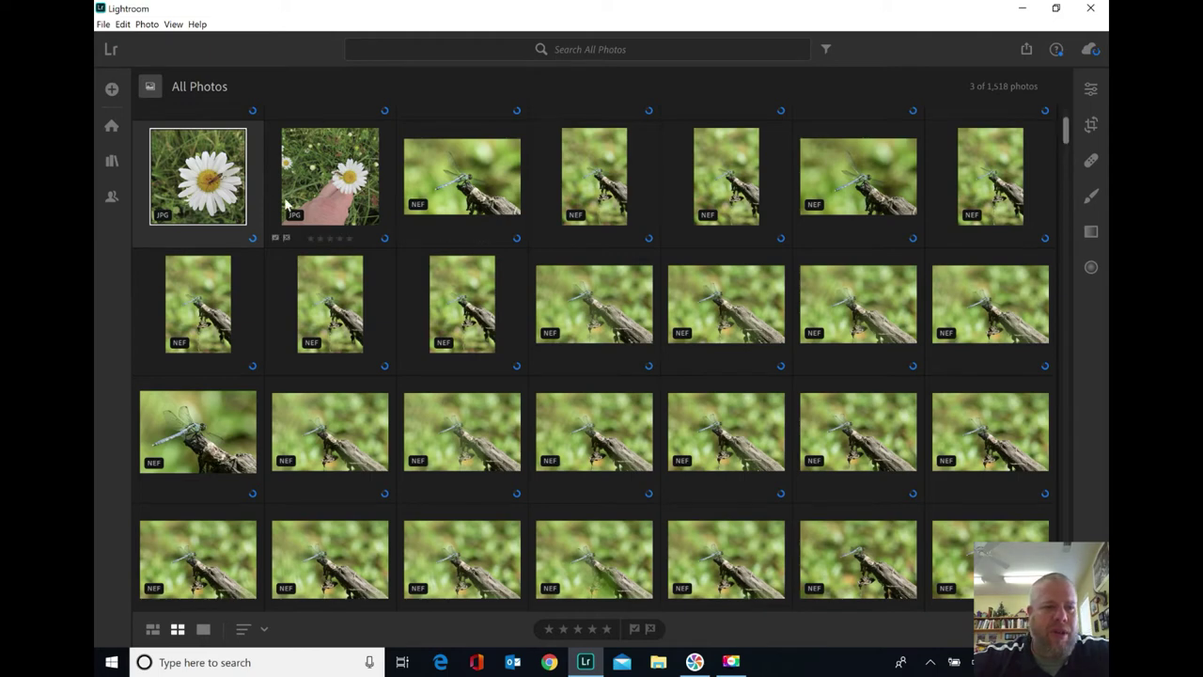
double_click(212, 186)
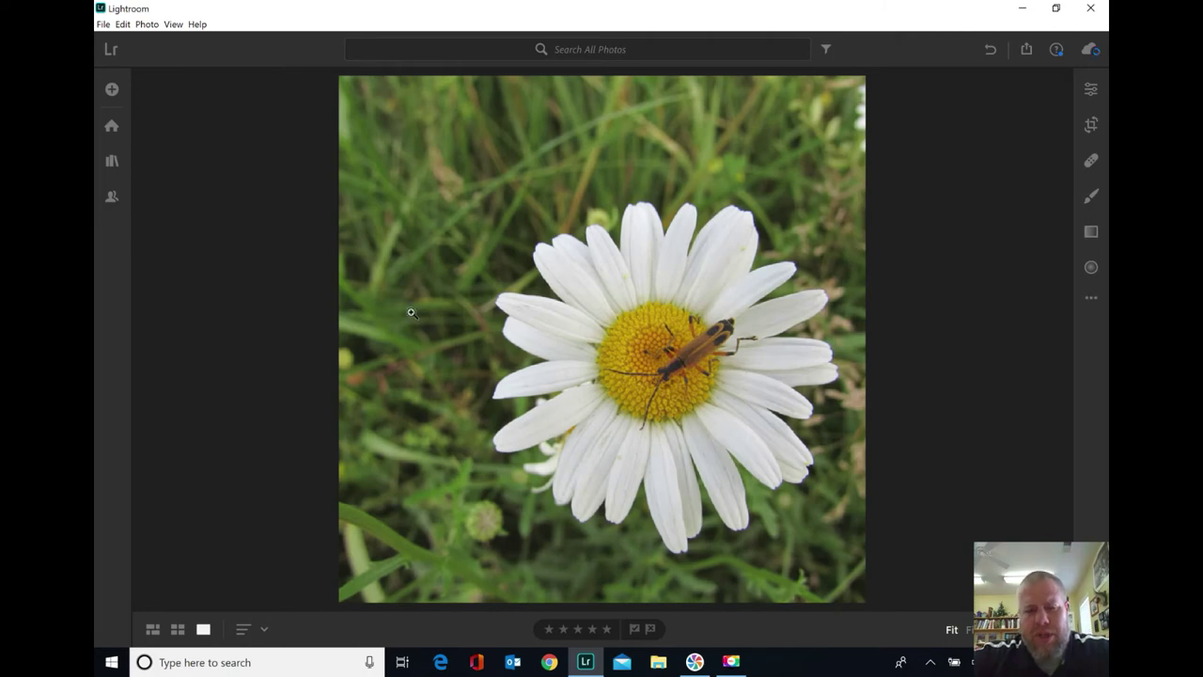
click(684, 360)
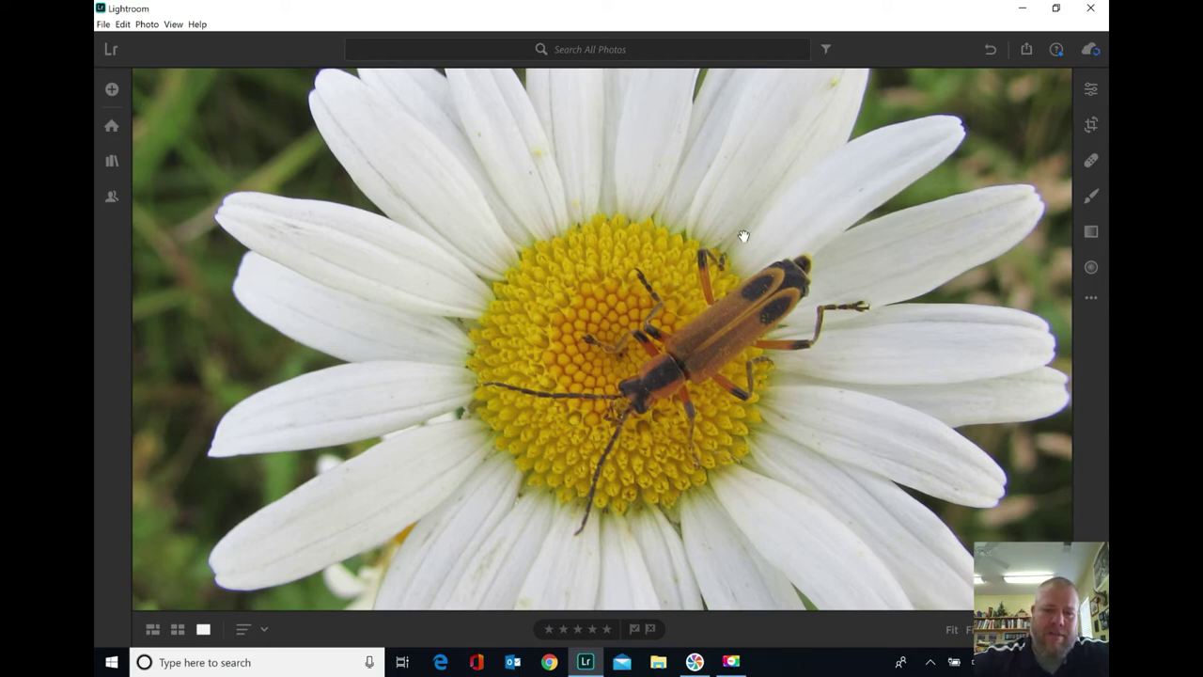
click(697, 359)
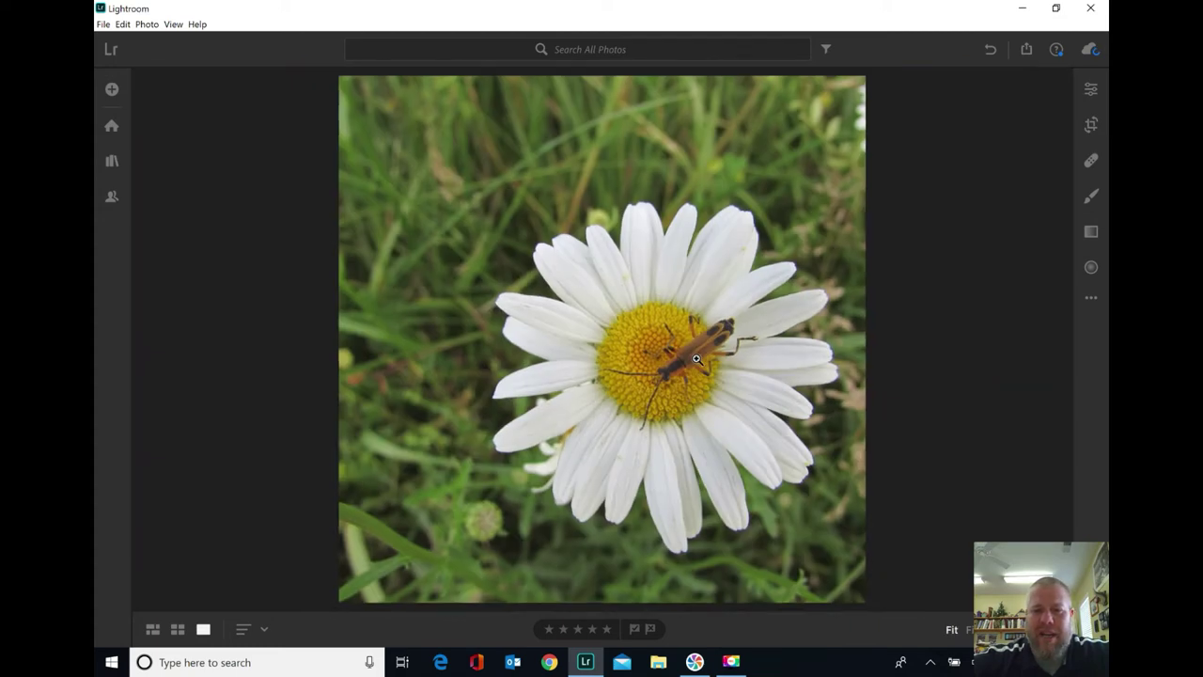
Brighten the daisy photo by setting Highlights to +100 and Exposure to +0.68.
click(1092, 91)
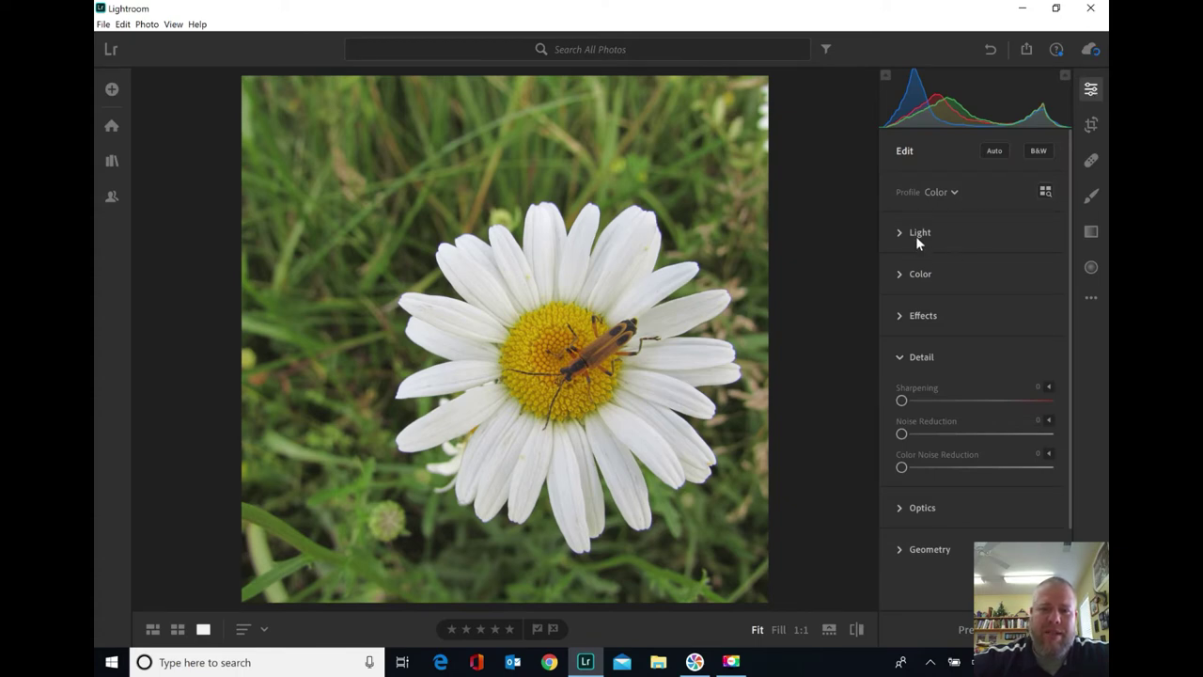
click(917, 237)
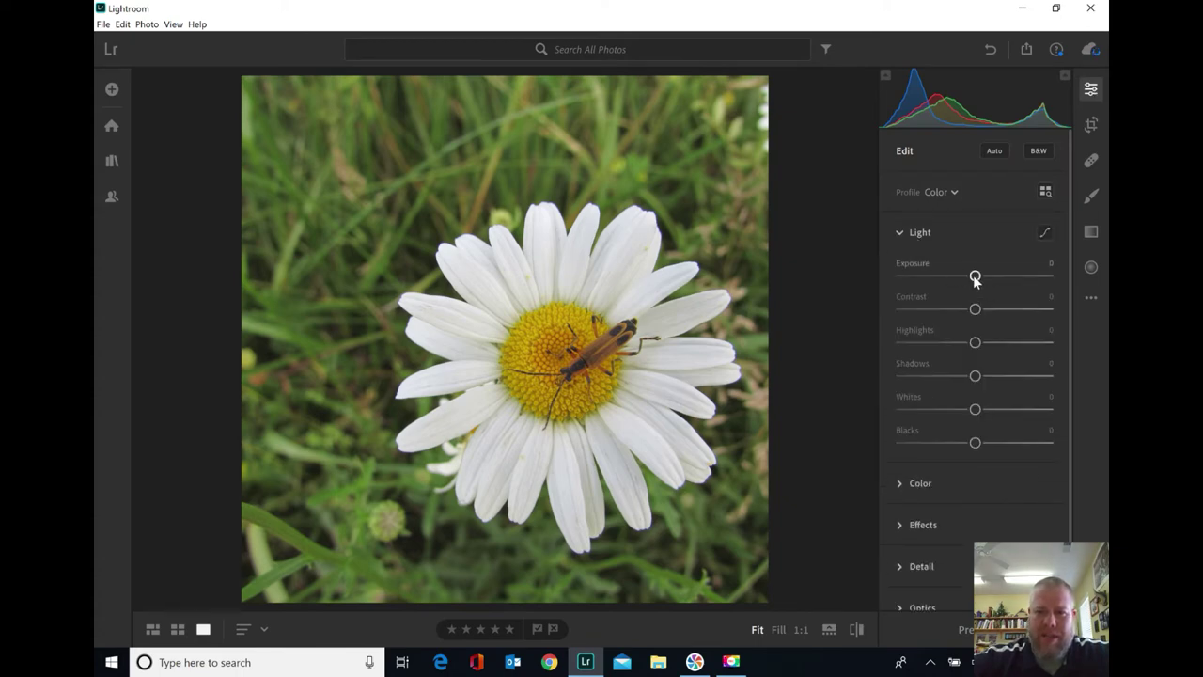
drag(974, 342, 1044, 341)
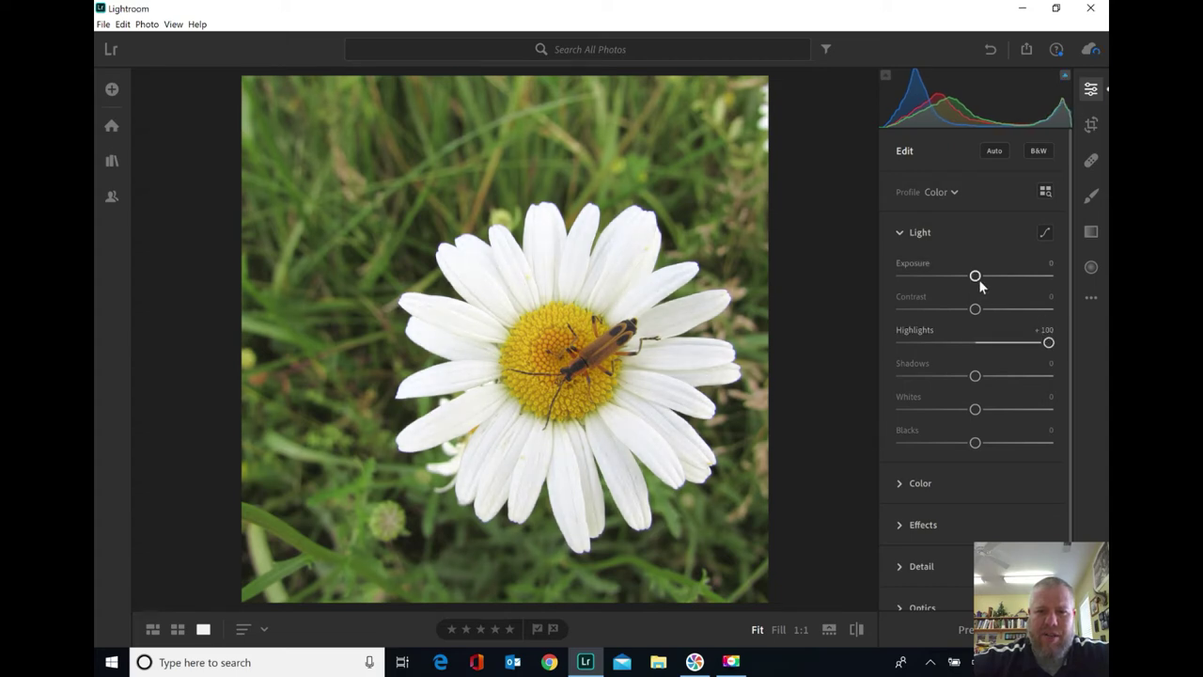
drag(972, 277, 983, 278)
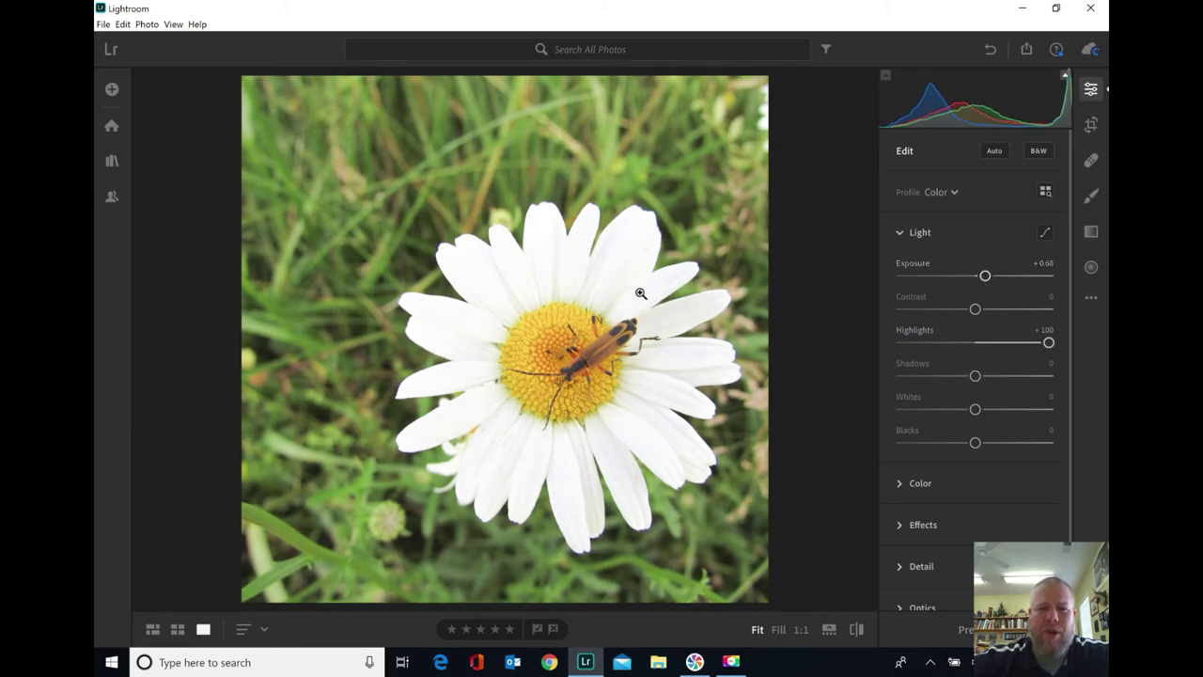
Set the daisy photo's Sharpening to 74 with the beetle enlarged.
click(592, 371)
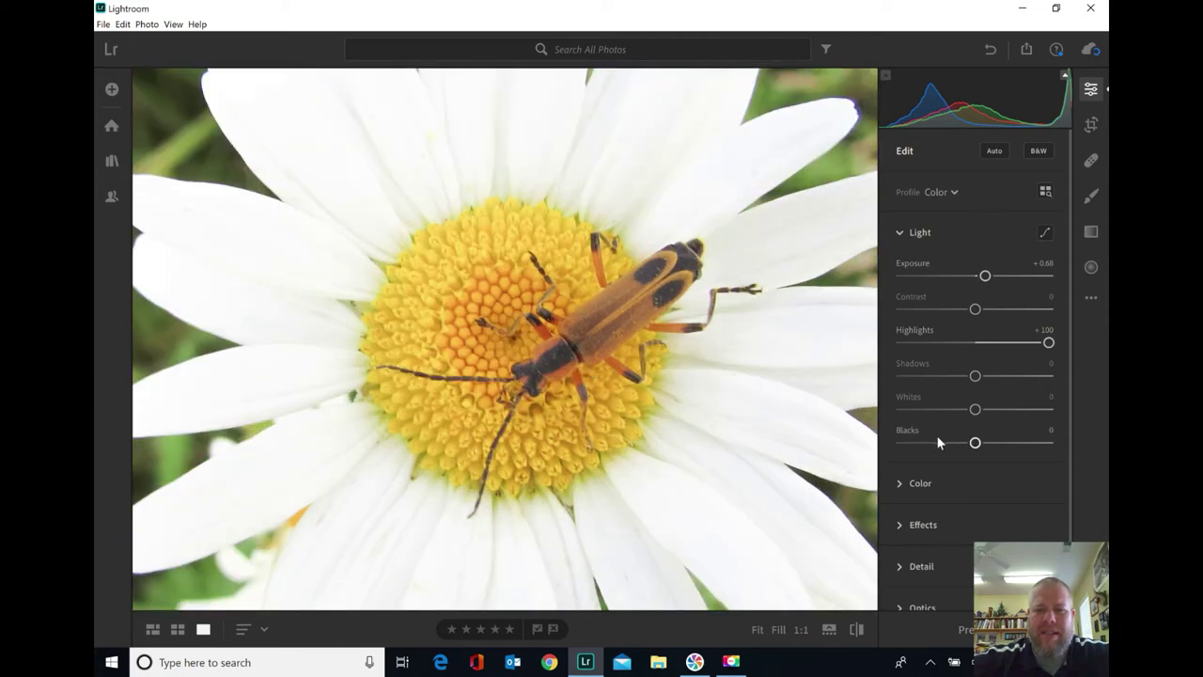
click(925, 566)
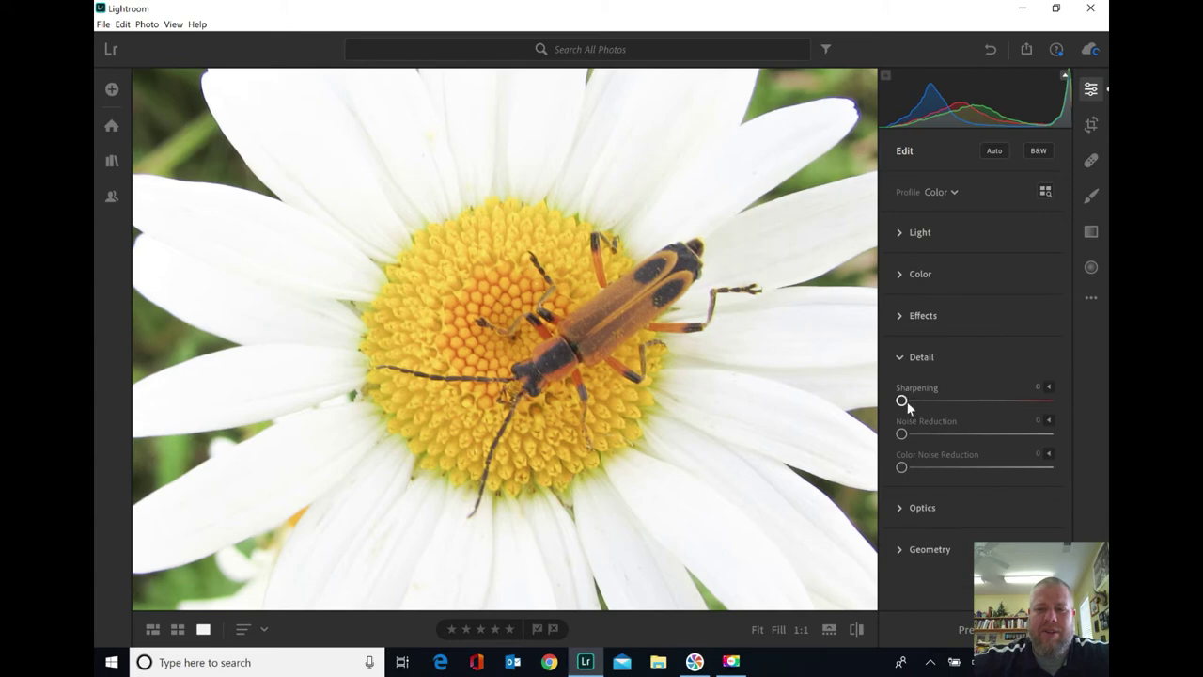
drag(903, 402, 976, 402)
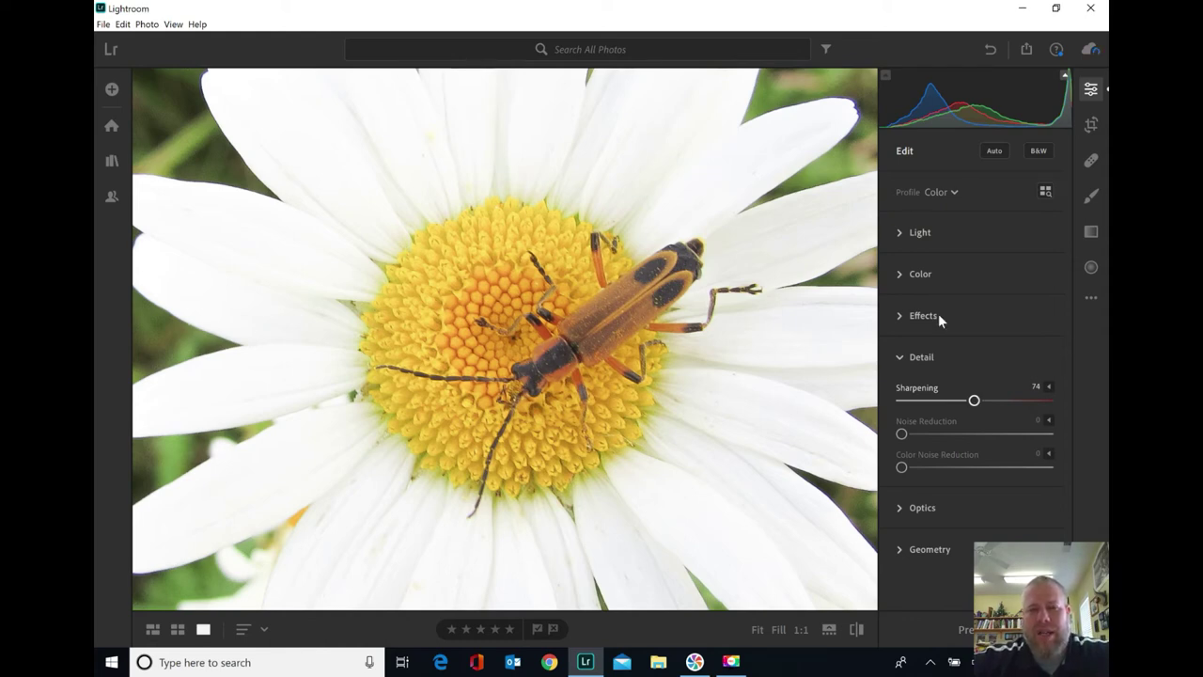
Check the petal edges and background, set Clarity to +26 and Texture to +11, and show the whole photo.
drag(795, 124, 577, 398)
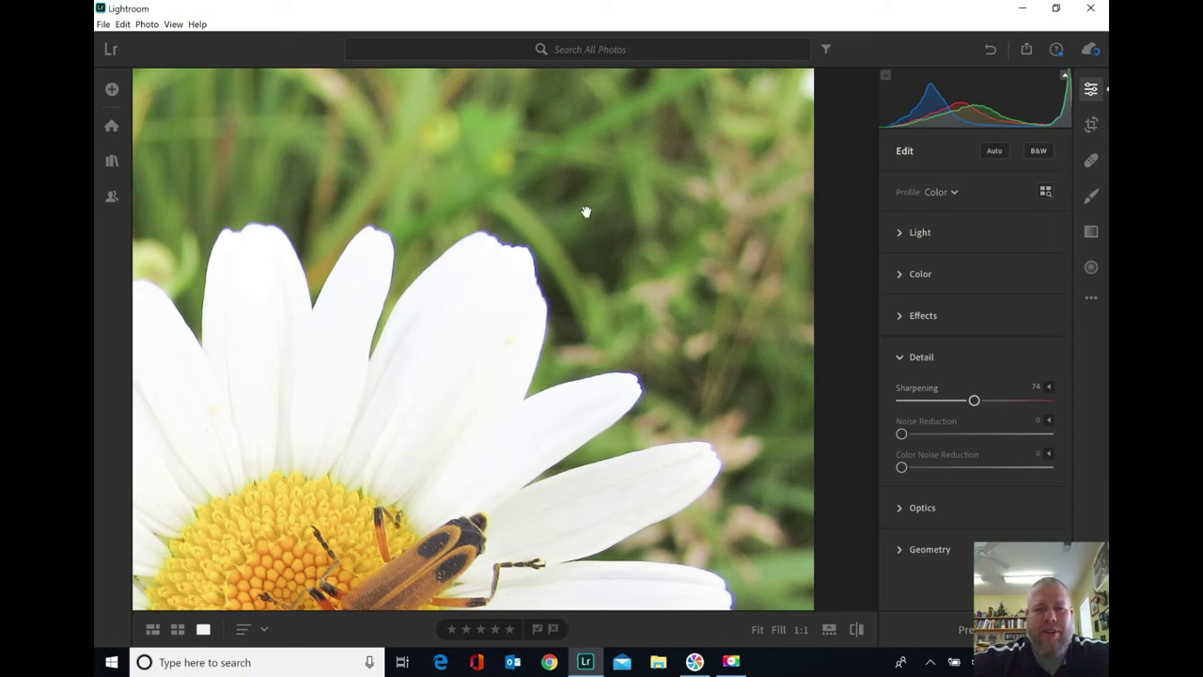
drag(658, 276, 718, 168)
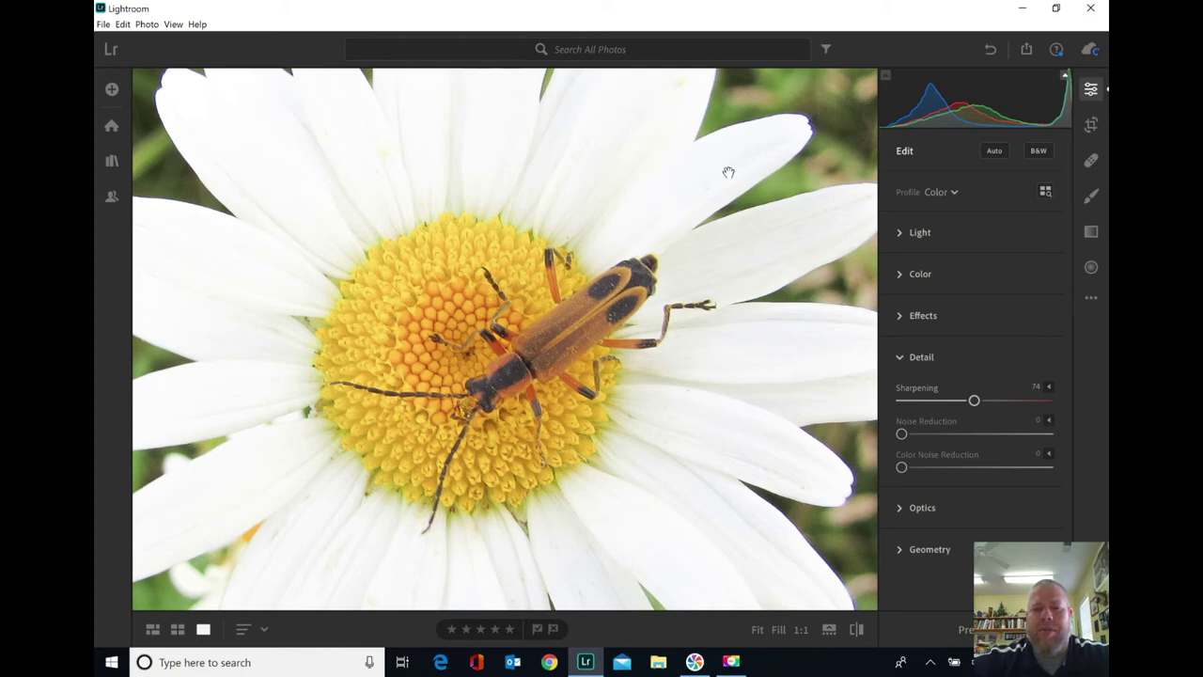
click(922, 315)
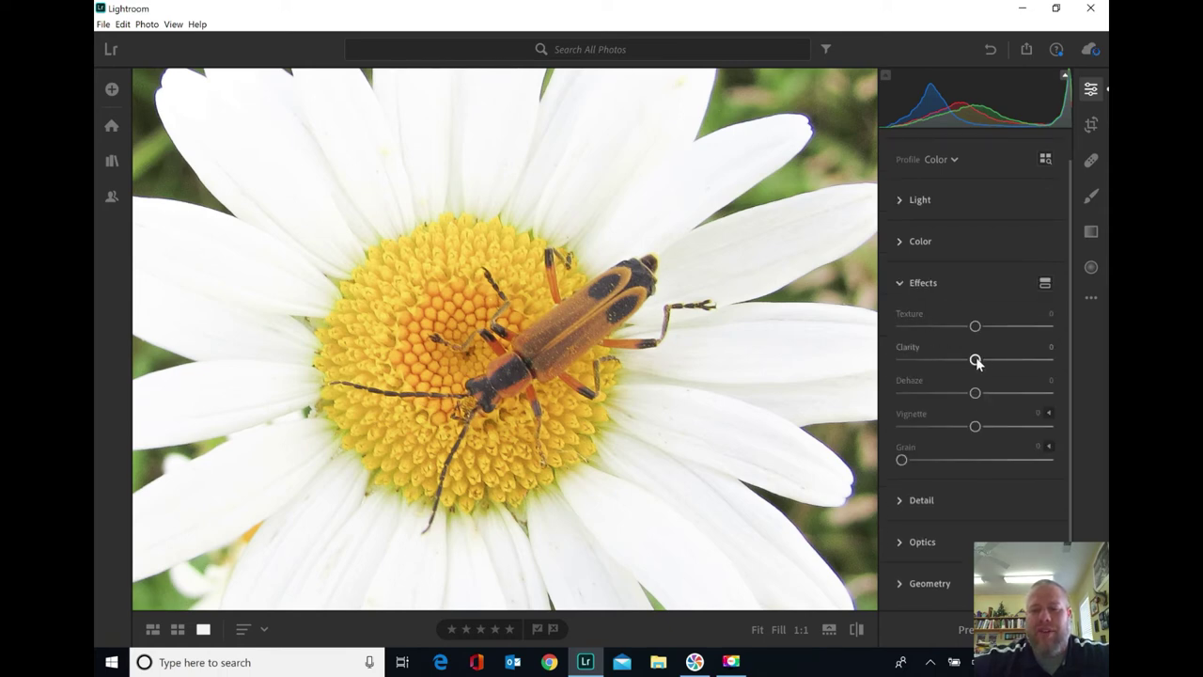
drag(975, 361, 987, 329)
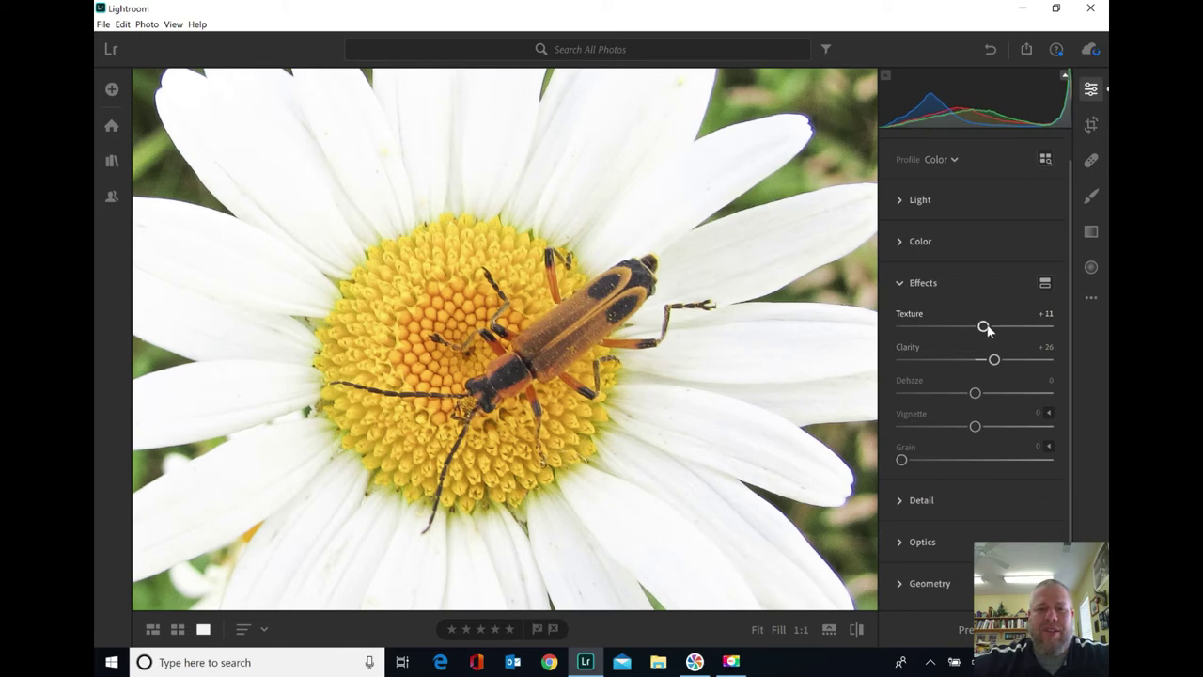
click(564, 354)
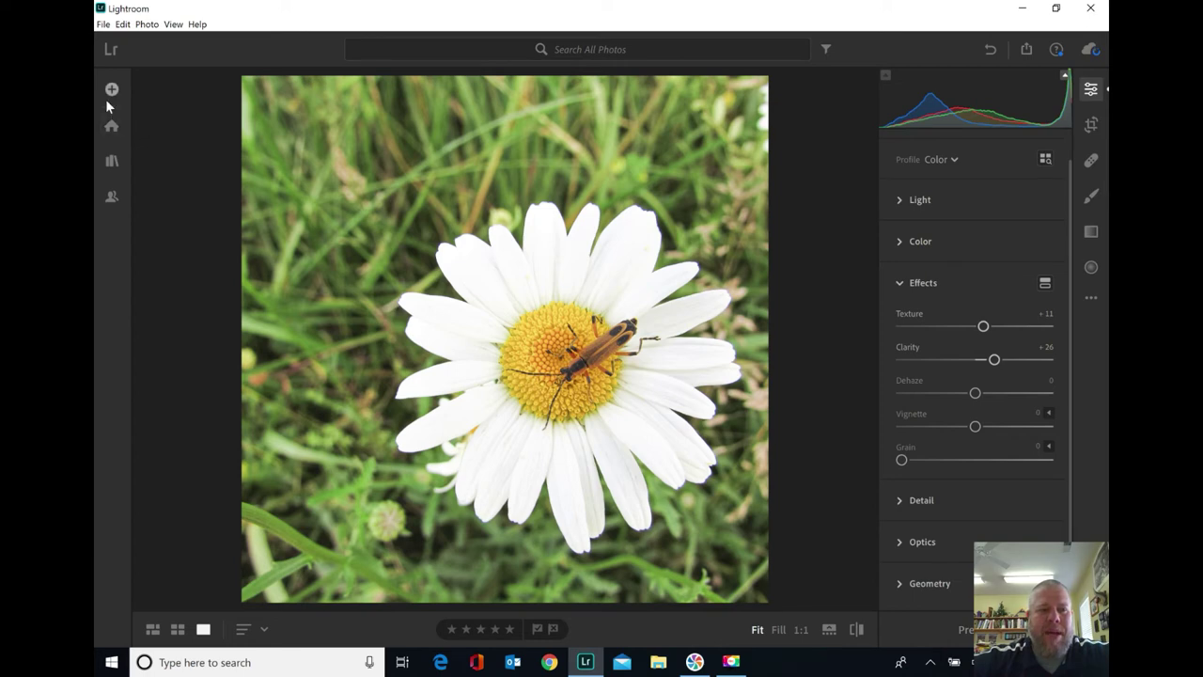
Open the first daisy JPG in the library and examine the beetle and the small background flower up close.
click(177, 630)
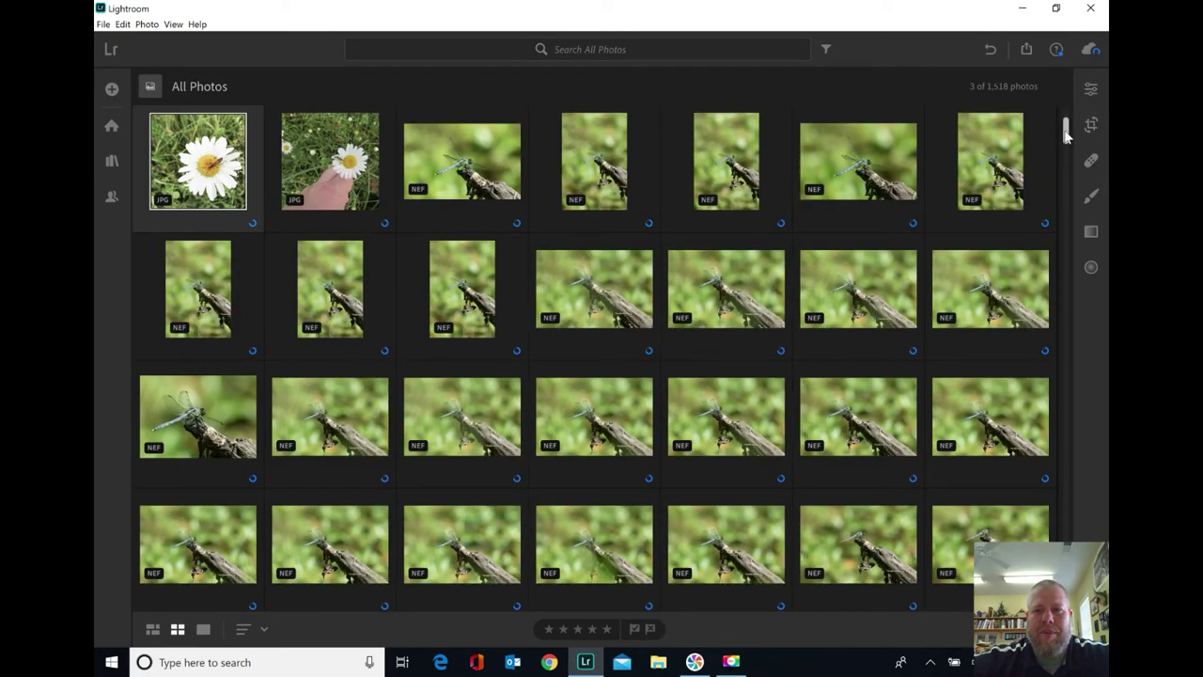
drag(1066, 136, 1071, 105)
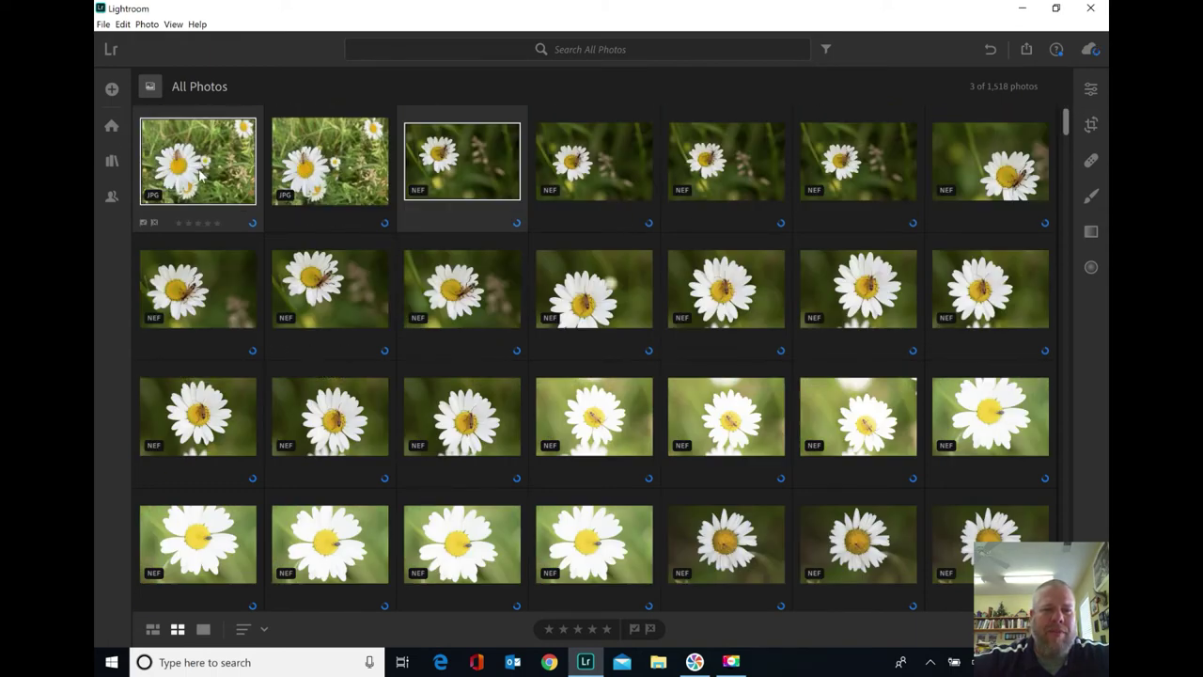
double_click(199, 174)
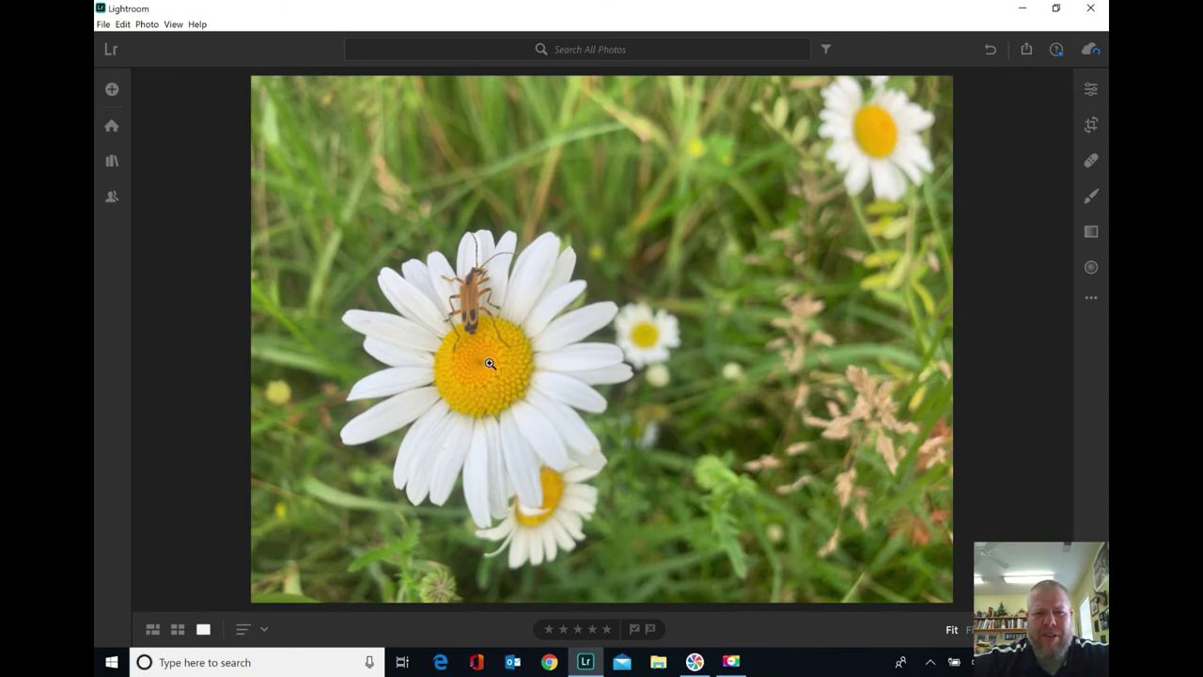
click(470, 291)
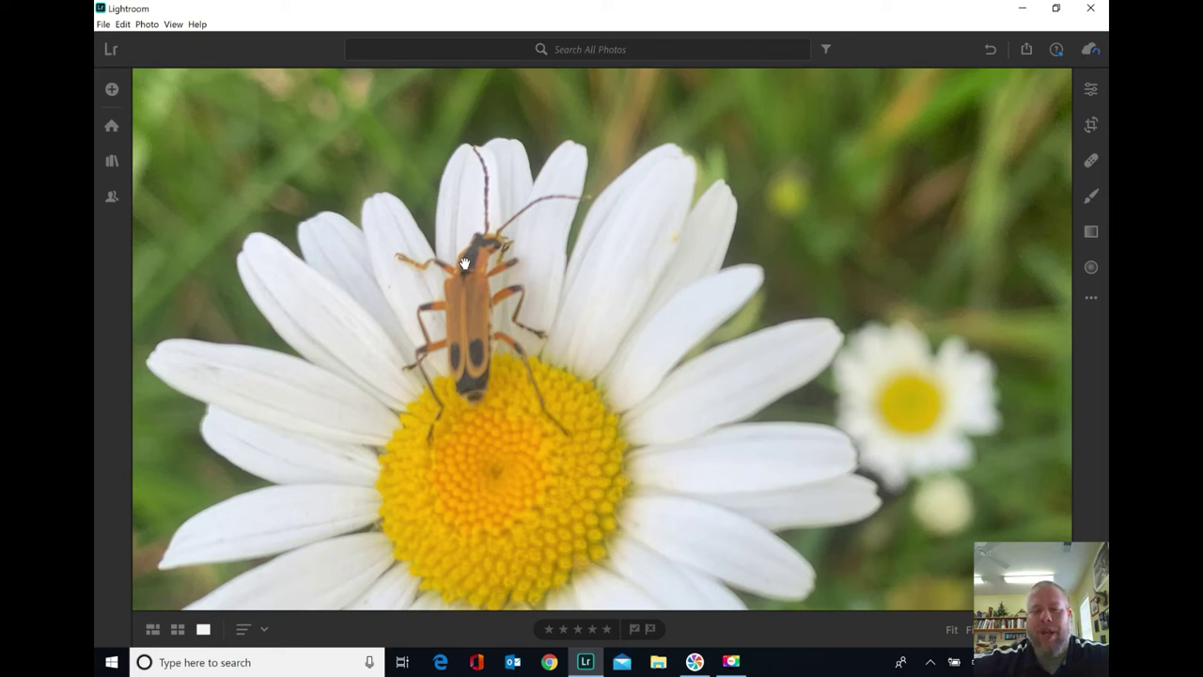
click(543, 315)
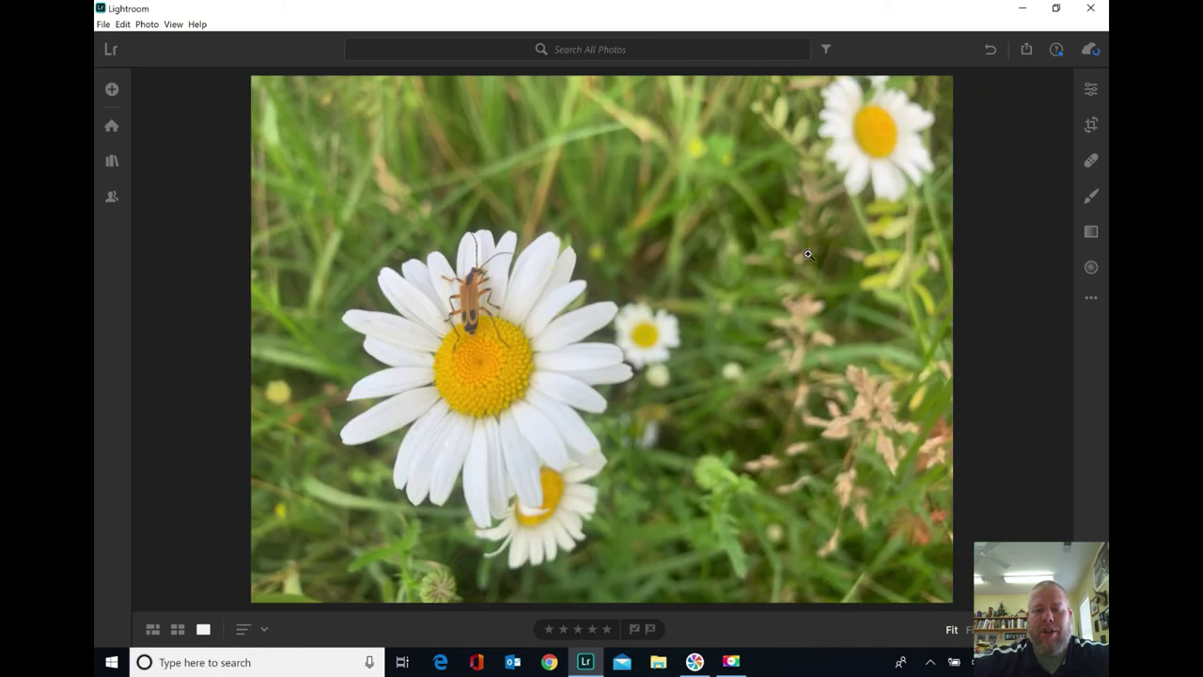
click(658, 353)
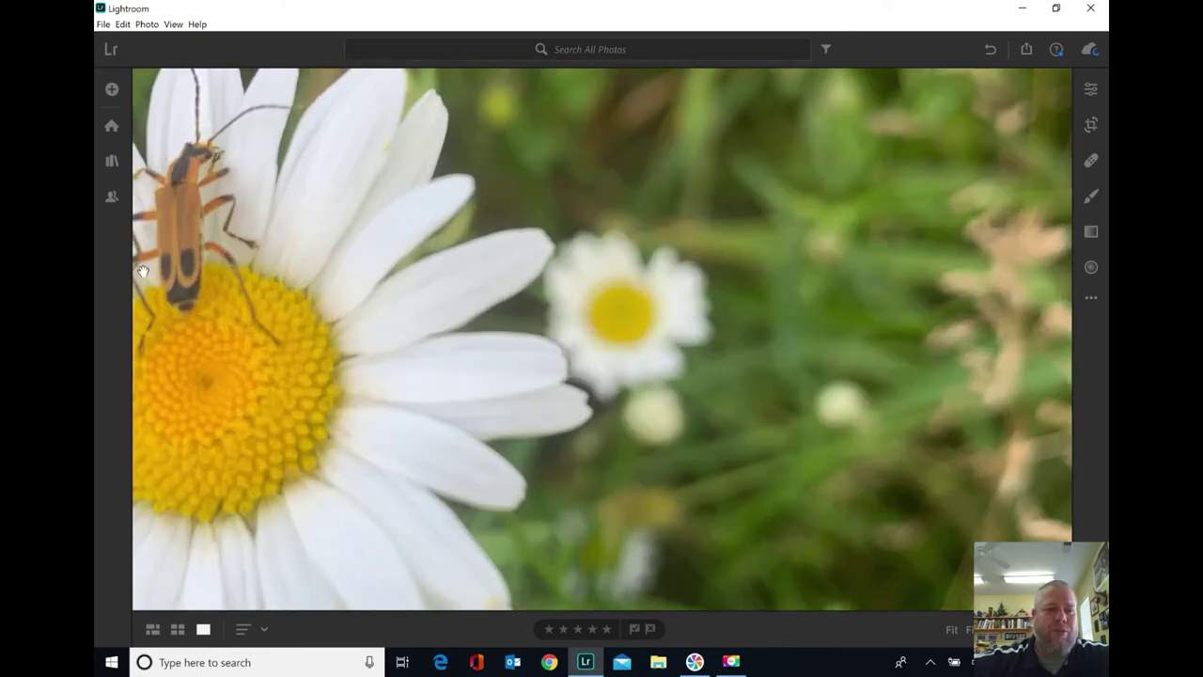
Open the second daisy JPG in the library and enlarge the beetle on the petals.
click(176, 629)
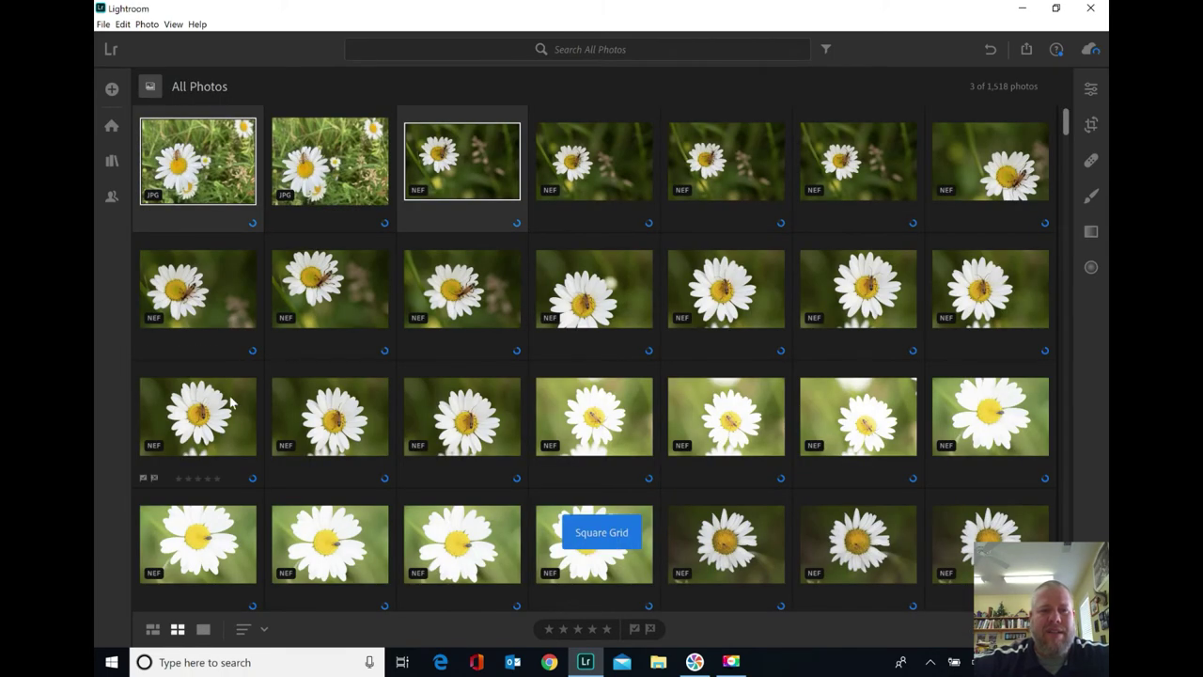
click(353, 177)
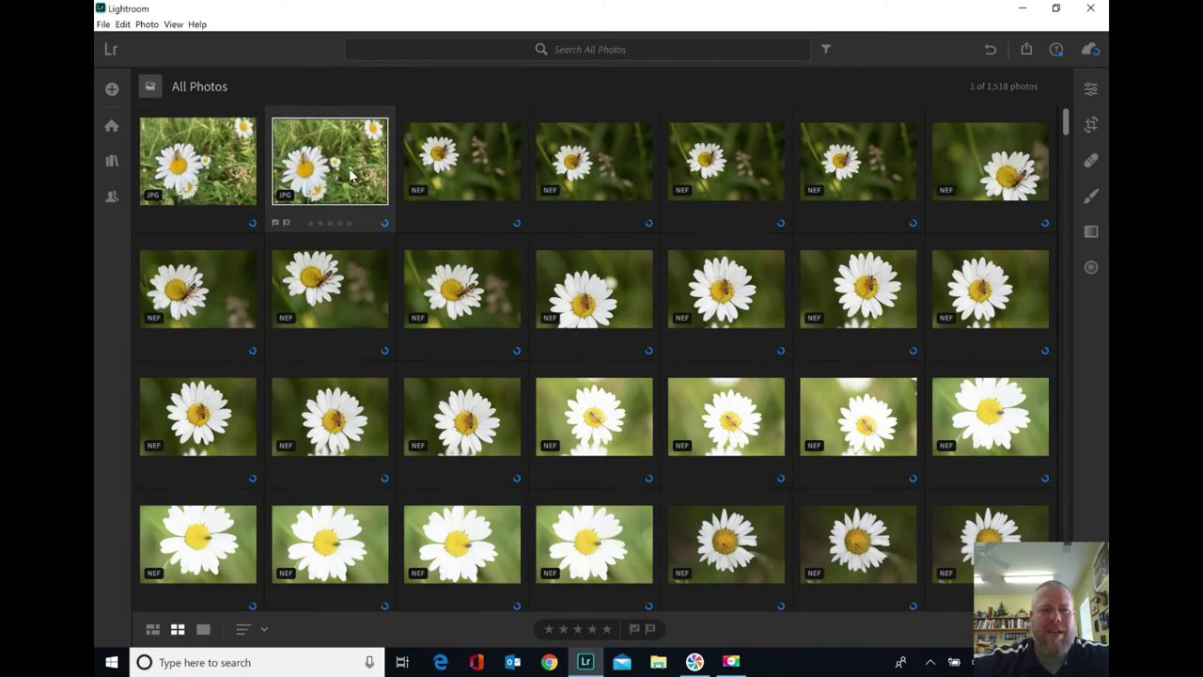
double_click(350, 171)
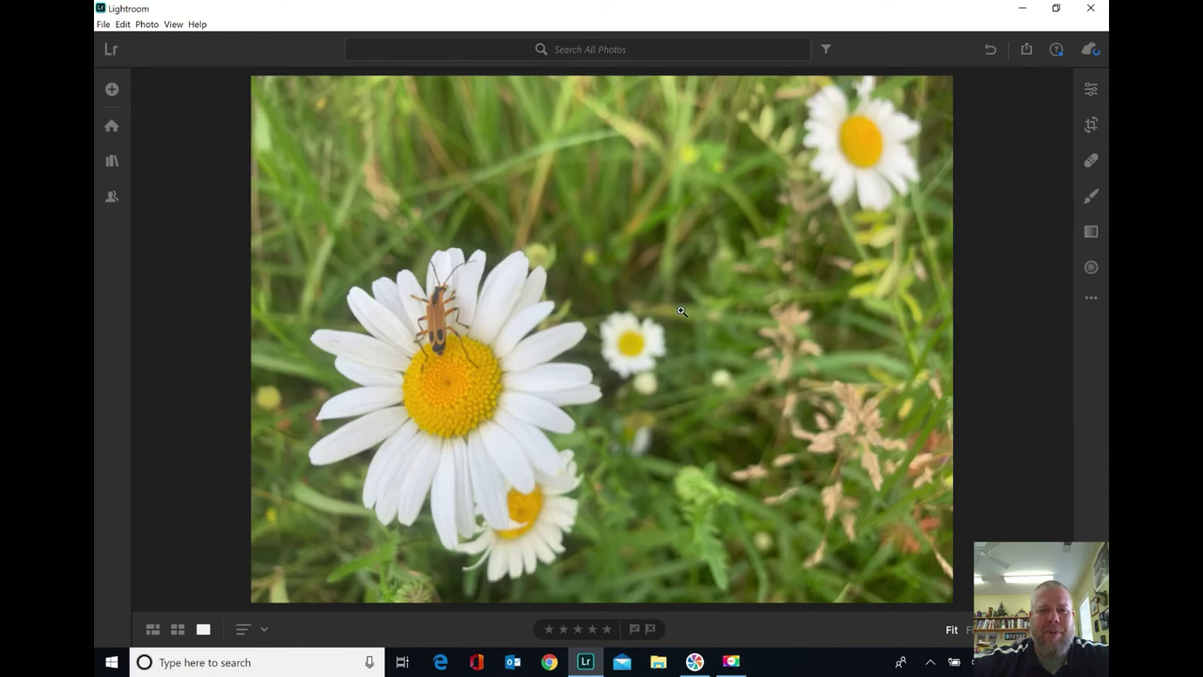
click(631, 341)
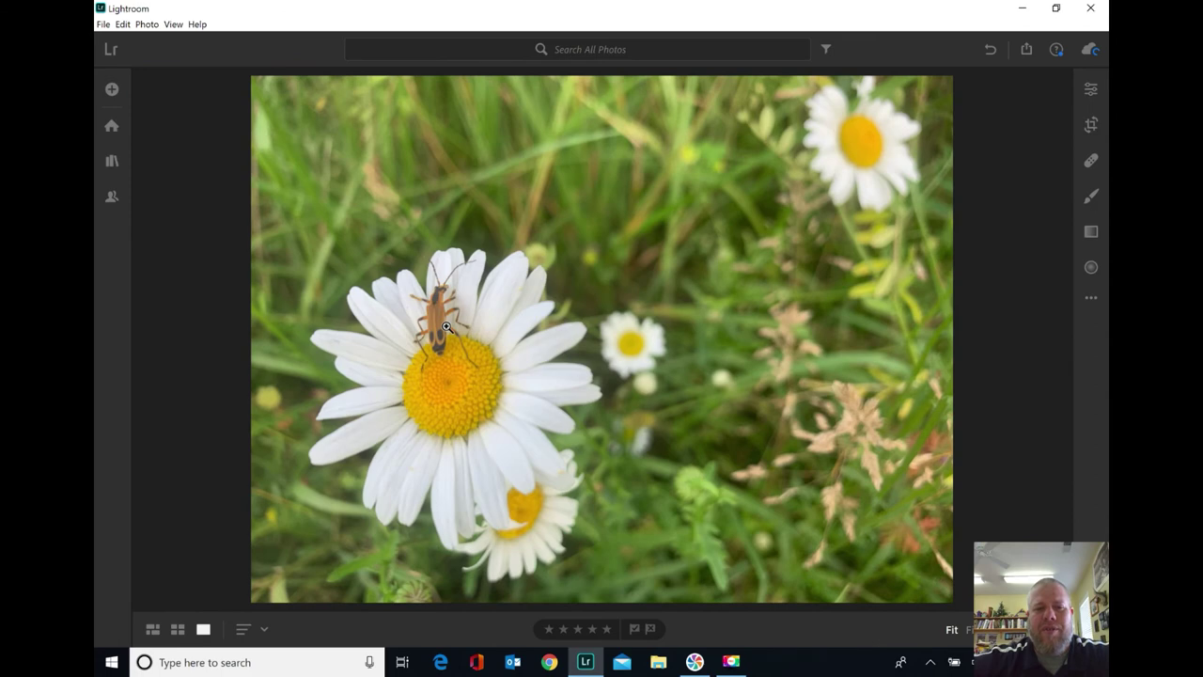
click(446, 326)
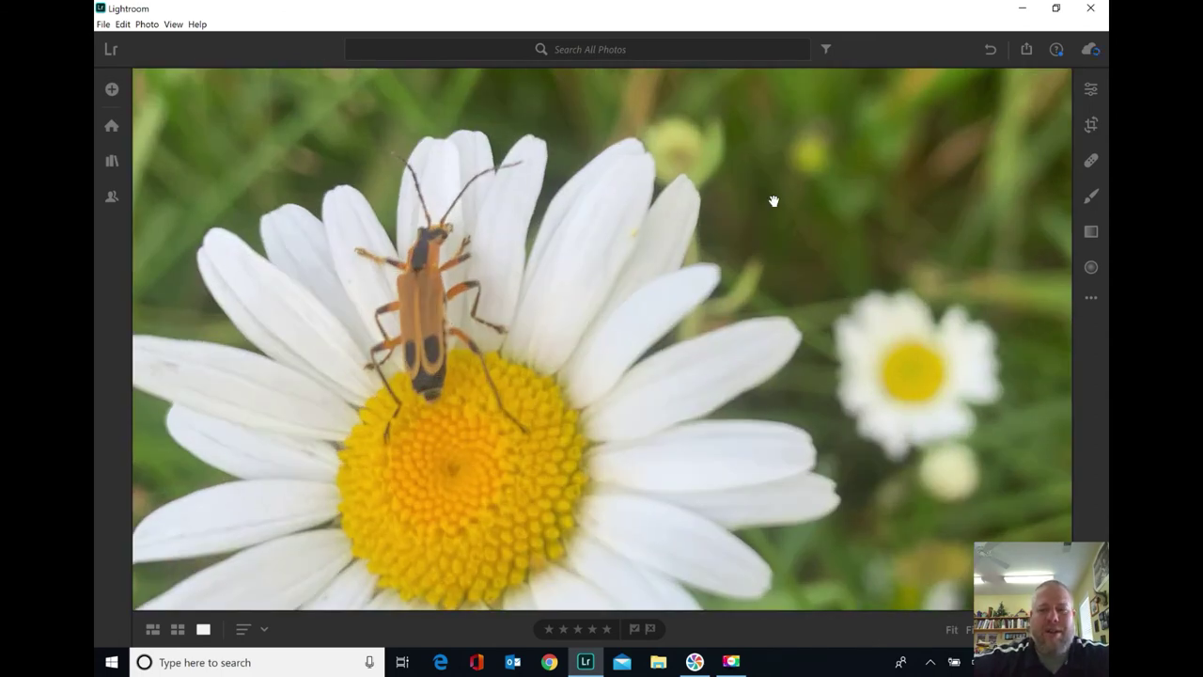
Adjust the second daisy photo's light with Highlights +78, Exposure +0.25 and Shadows +23.
click(1091, 92)
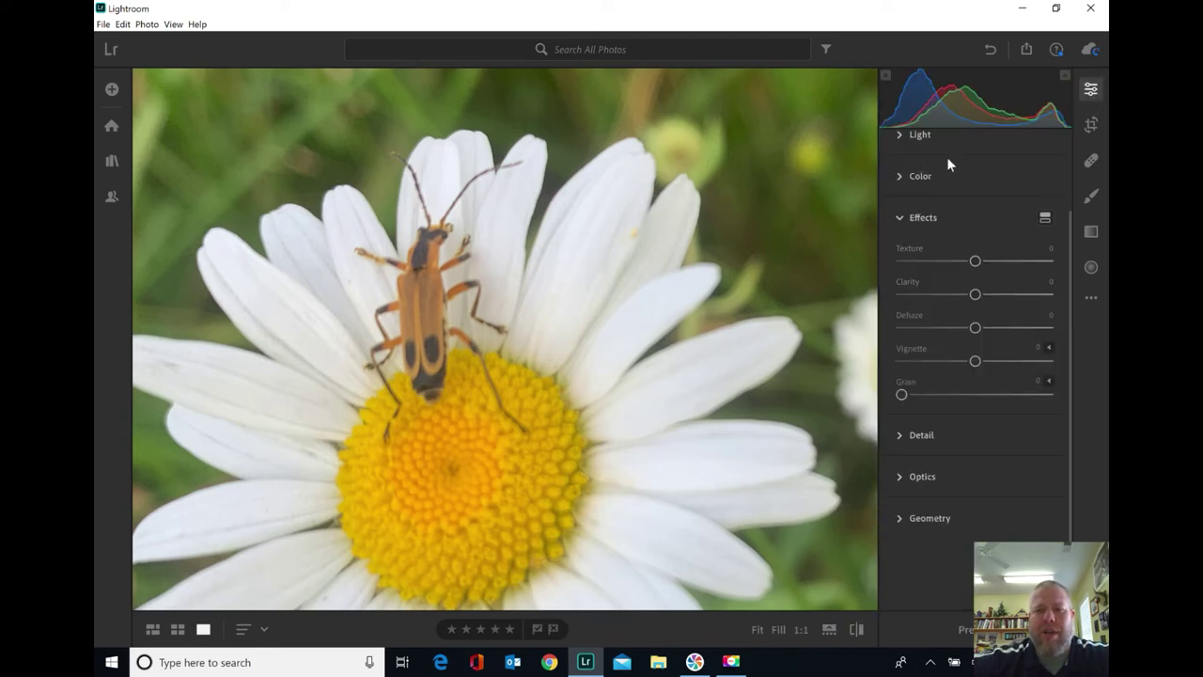
click(938, 140)
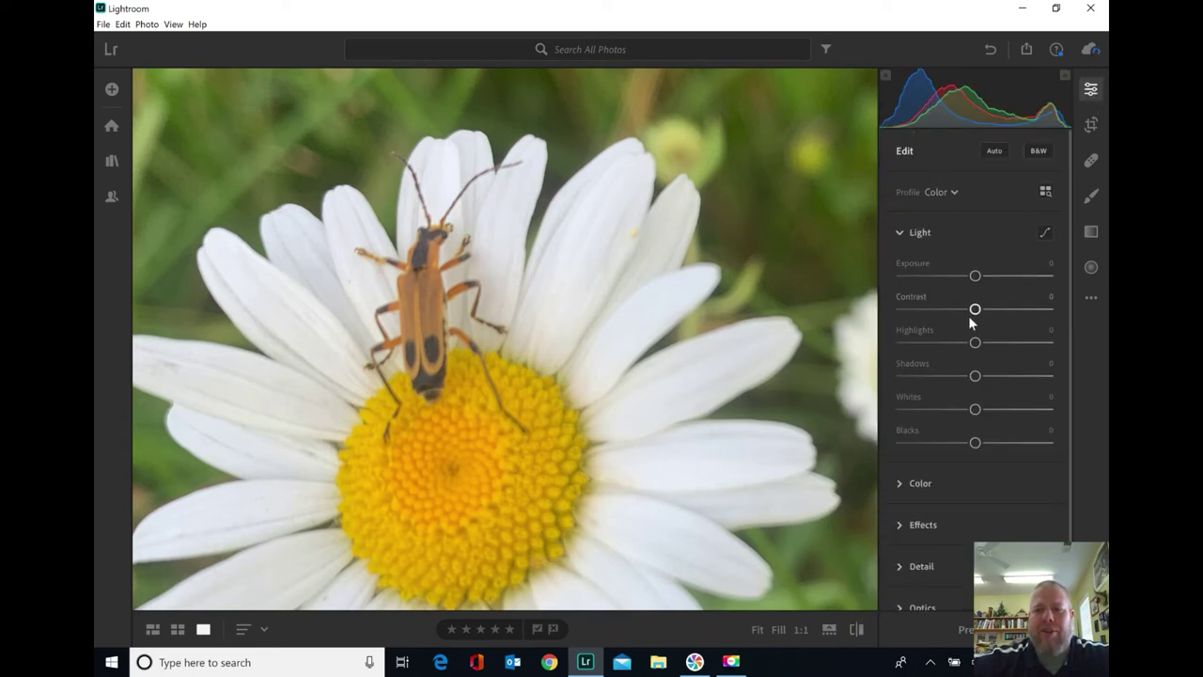
drag(975, 342, 1033, 344)
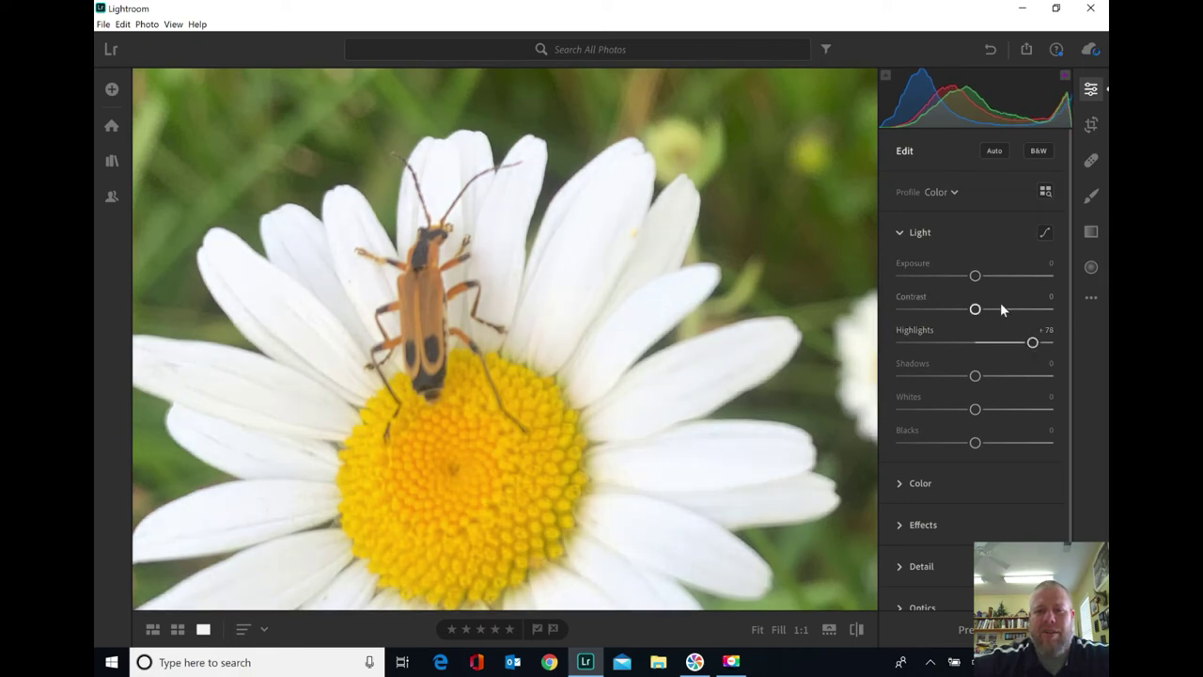
drag(974, 277, 978, 279)
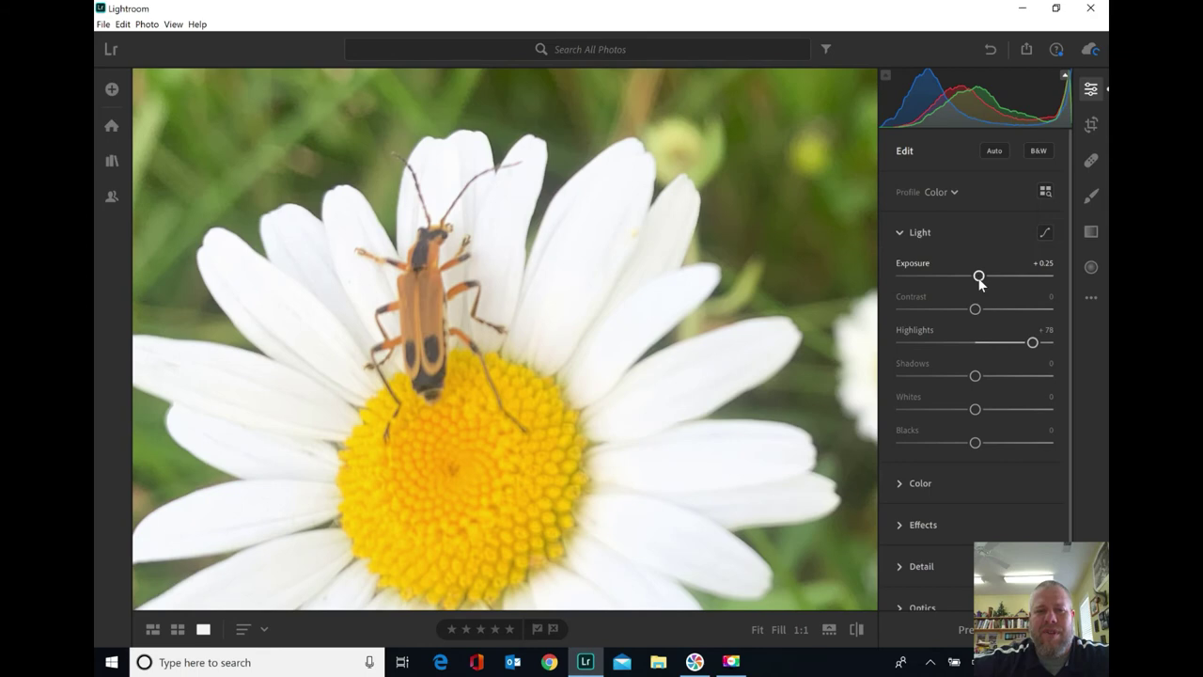
drag(974, 376, 993, 376)
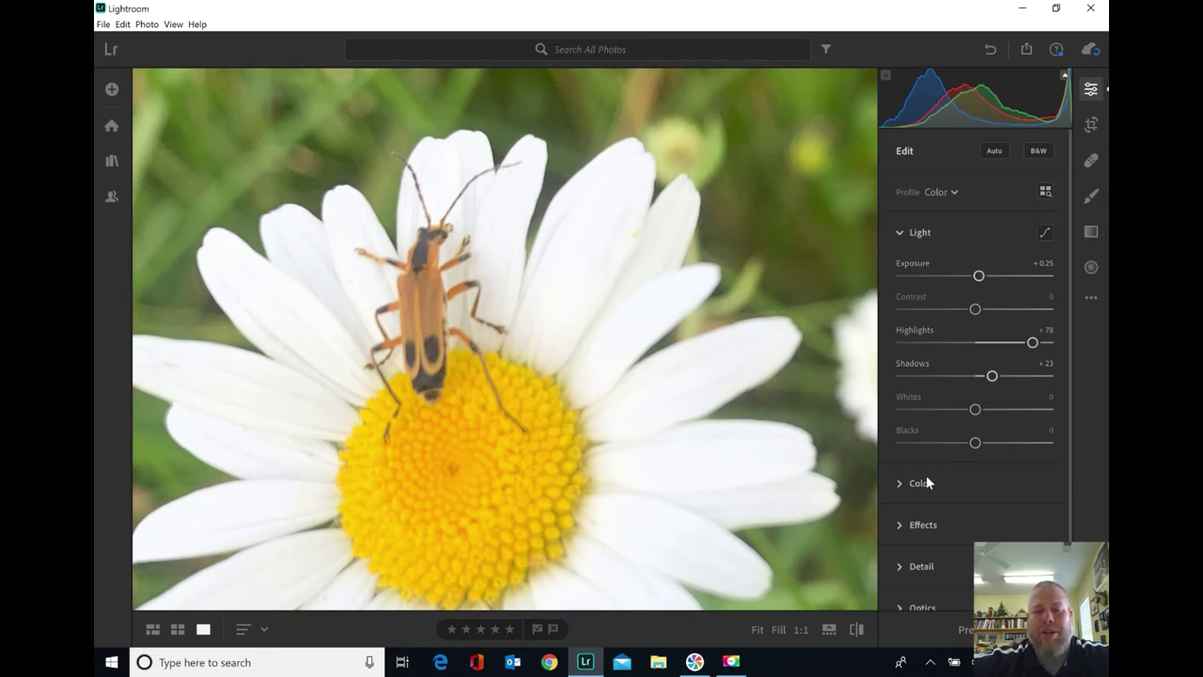
Set the second daisy photo's Clarity to +16 and Texture to +18.
click(935, 526)
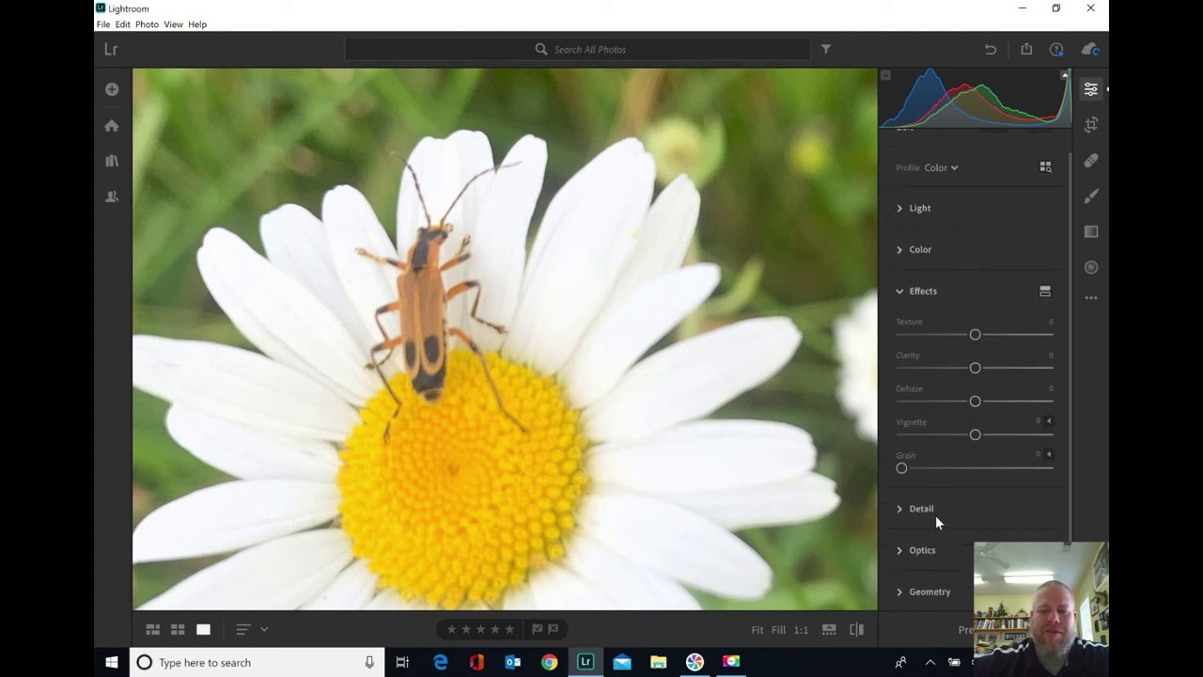
drag(975, 368, 991, 338)
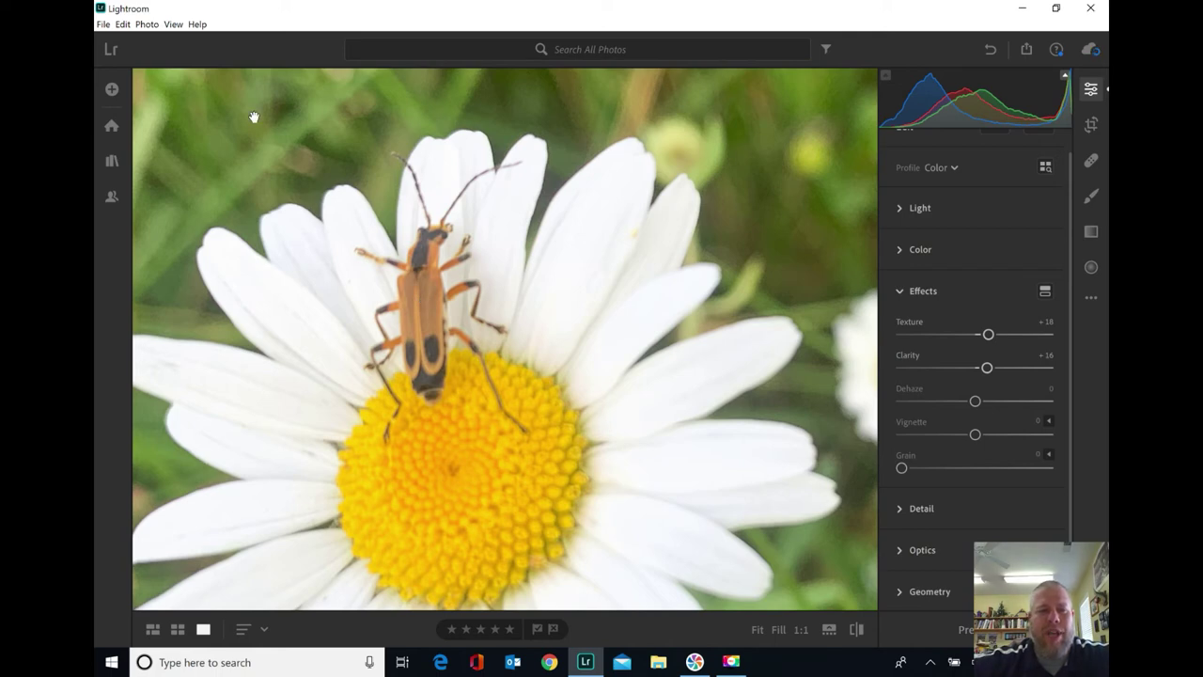
Open the first NEF daisy photo from the library grid and examine the beetle on the petals up close.
drag(253, 117, 572, 529)
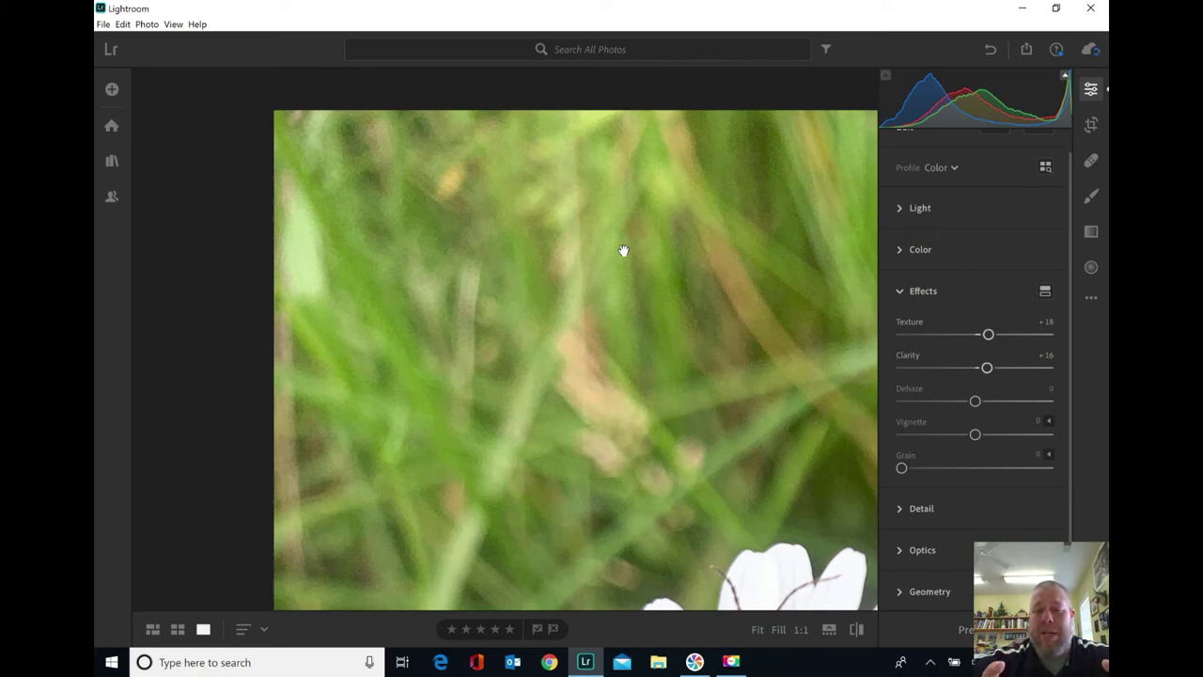
click(623, 250)
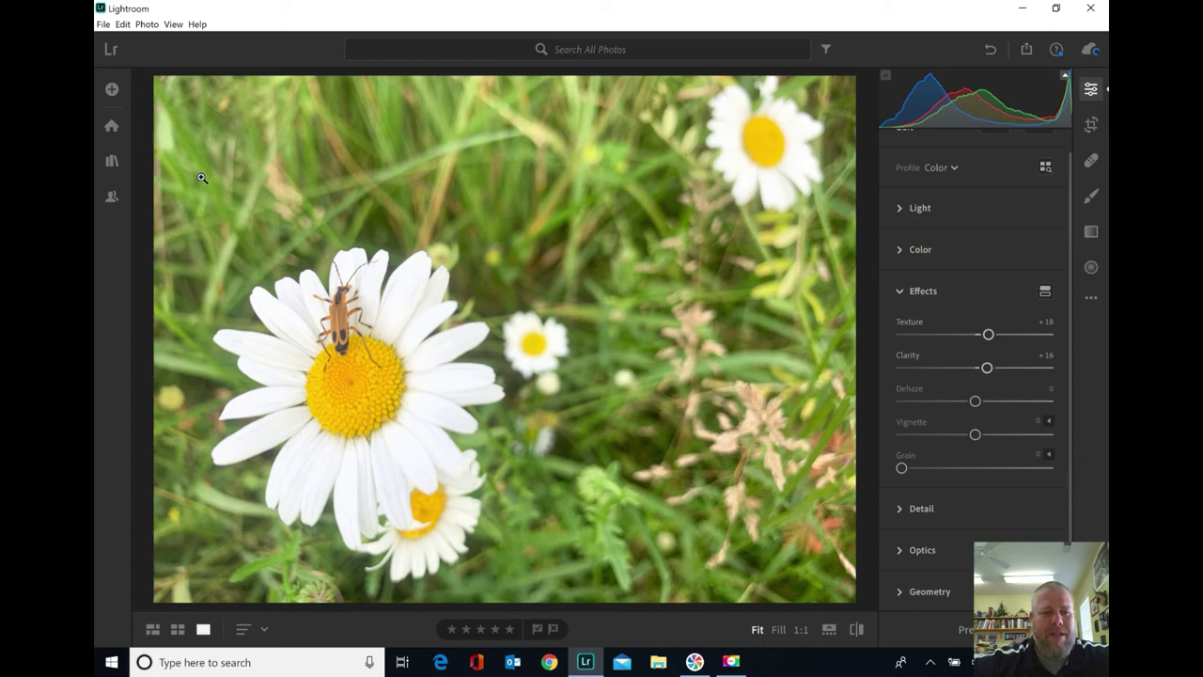
click(176, 633)
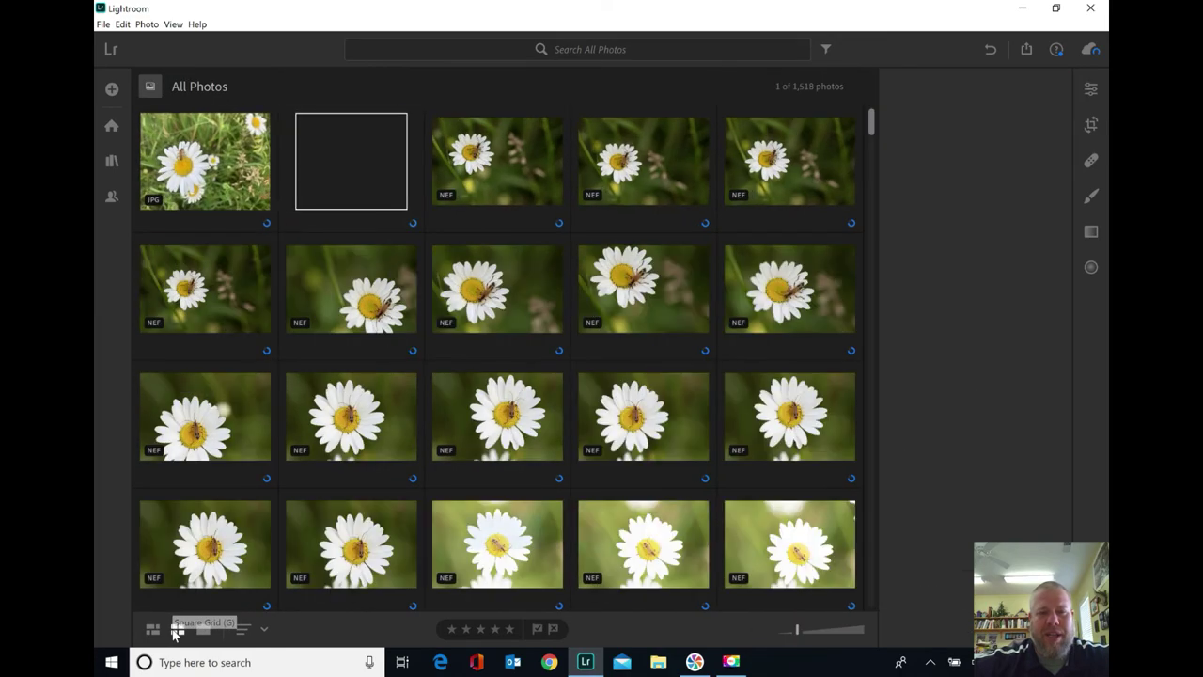
key(d)
double_click(457, 164)
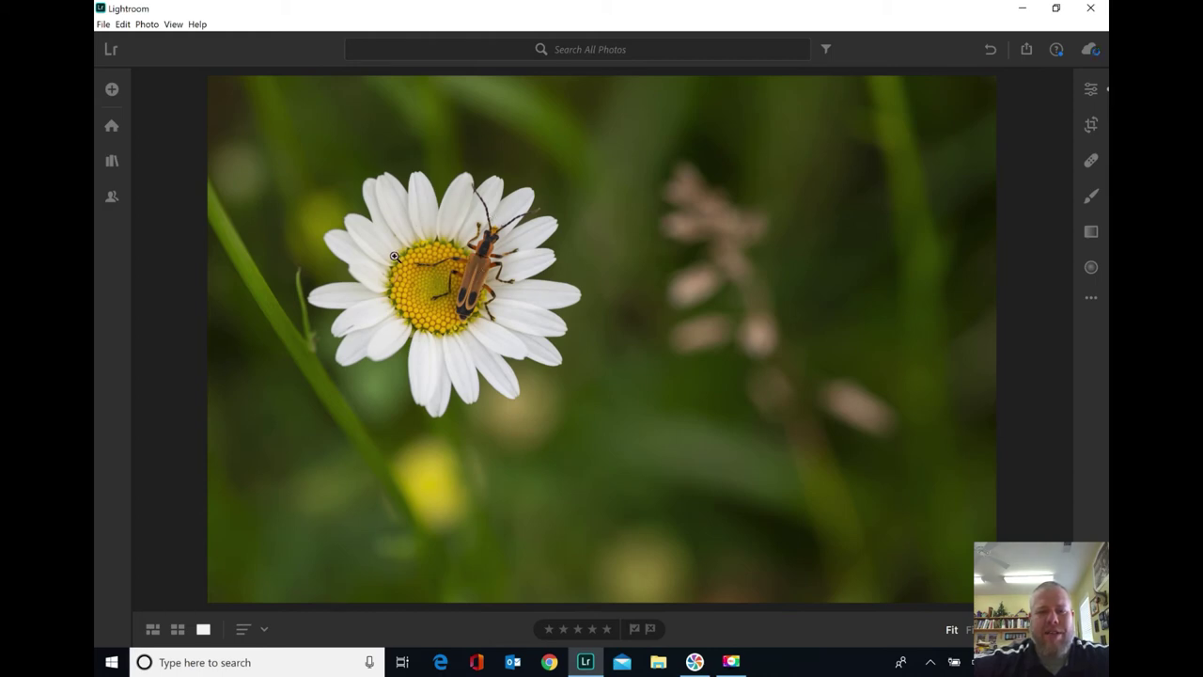
click(484, 256)
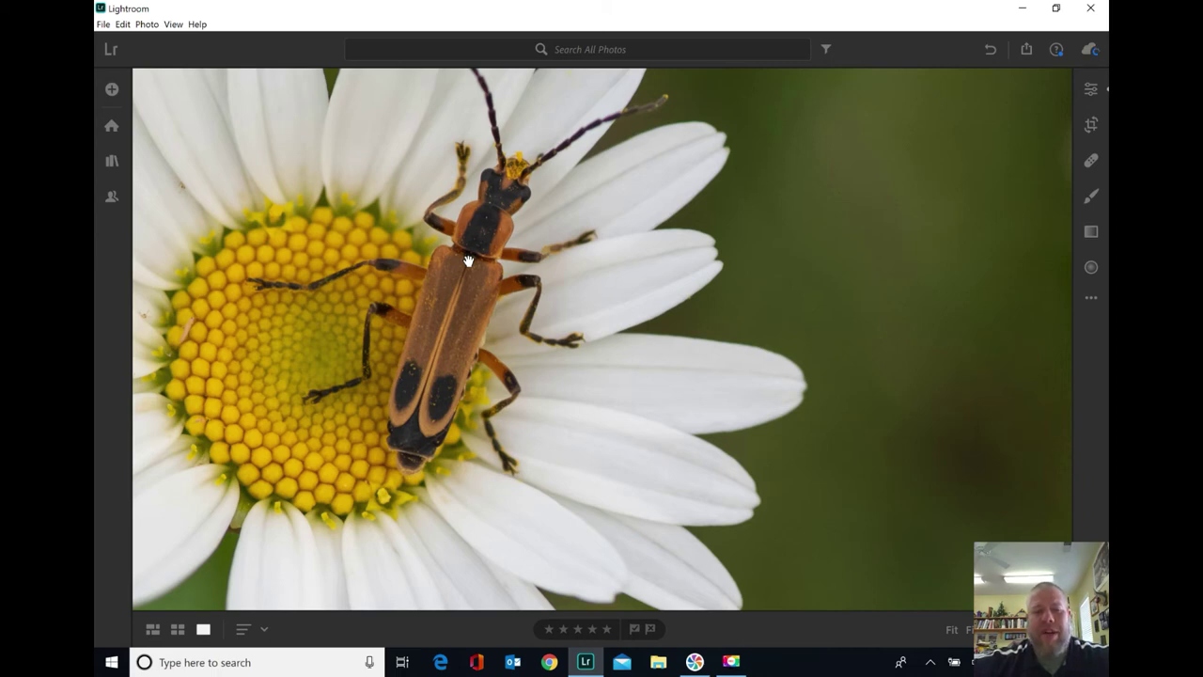
click(468, 261)
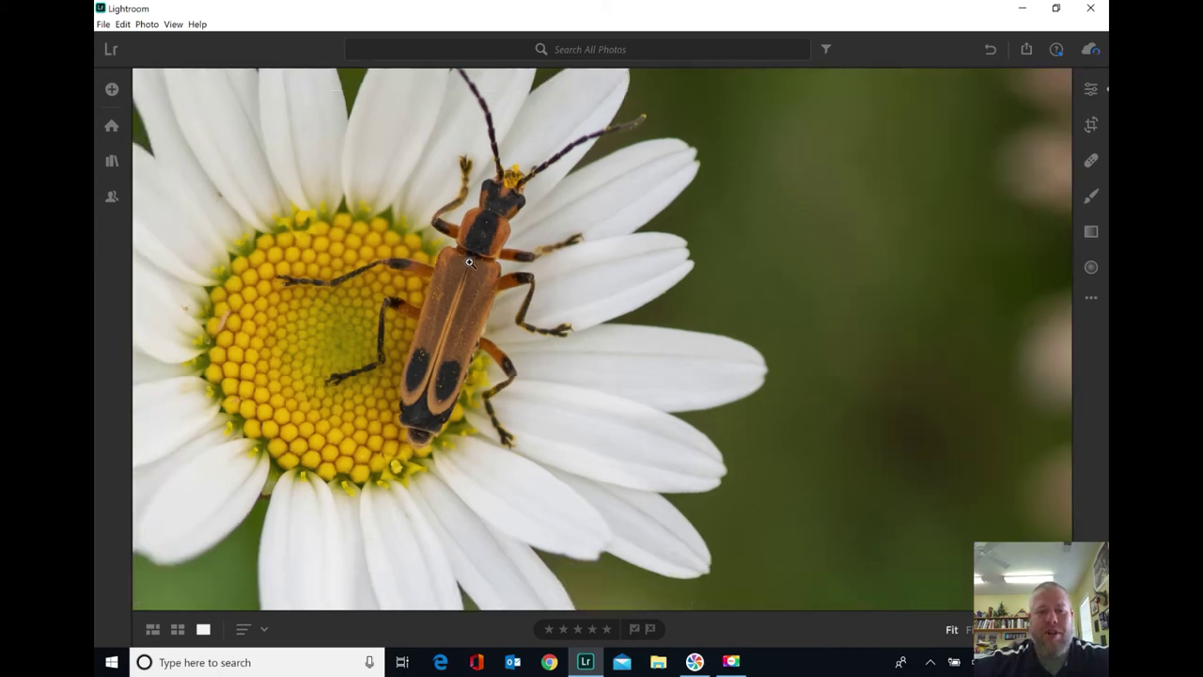
click(478, 265)
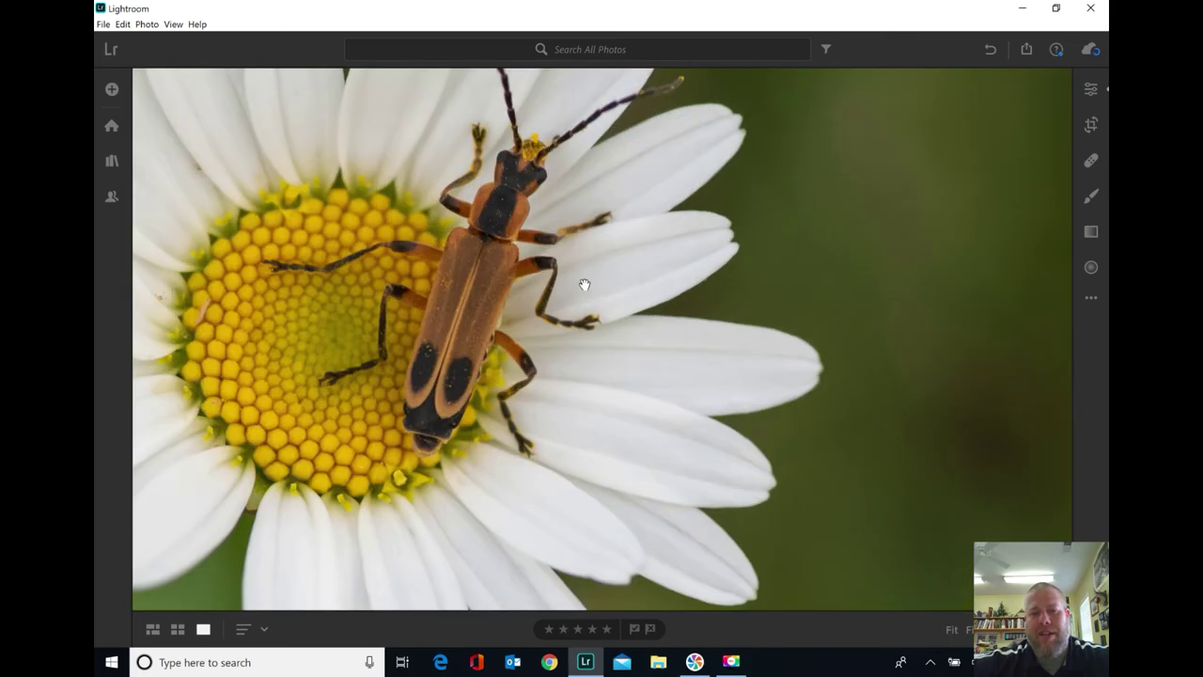
Set the Highlights of the NEF daisy photo to +33.
click(1088, 94)
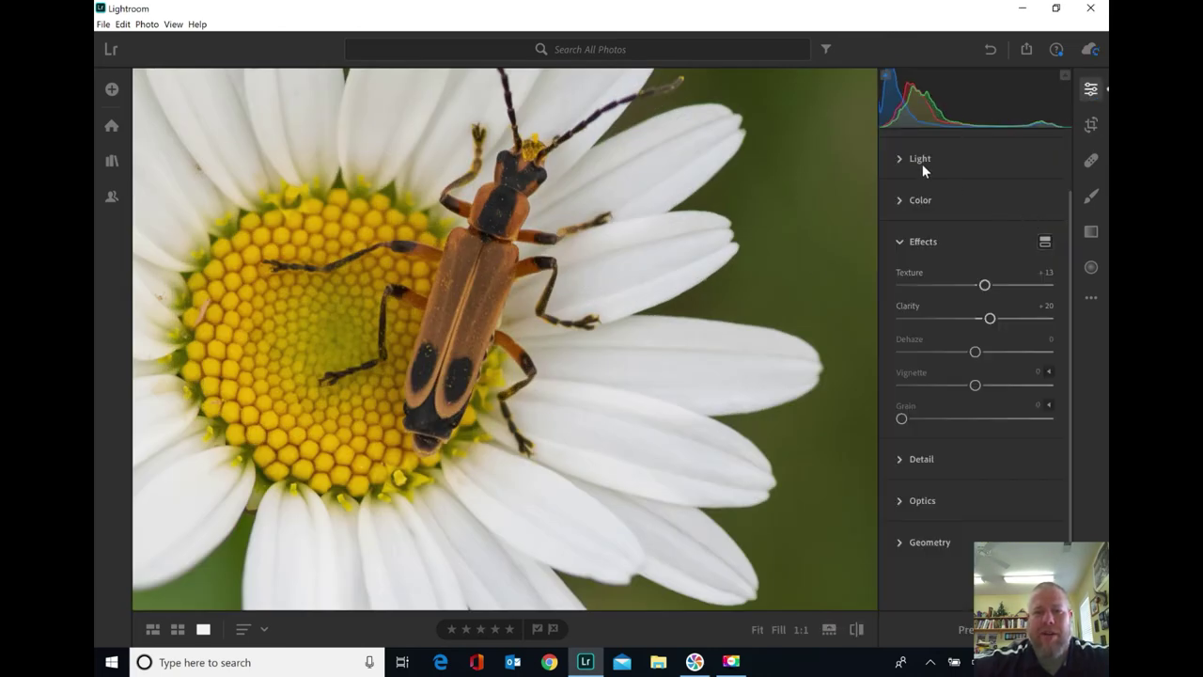
click(921, 161)
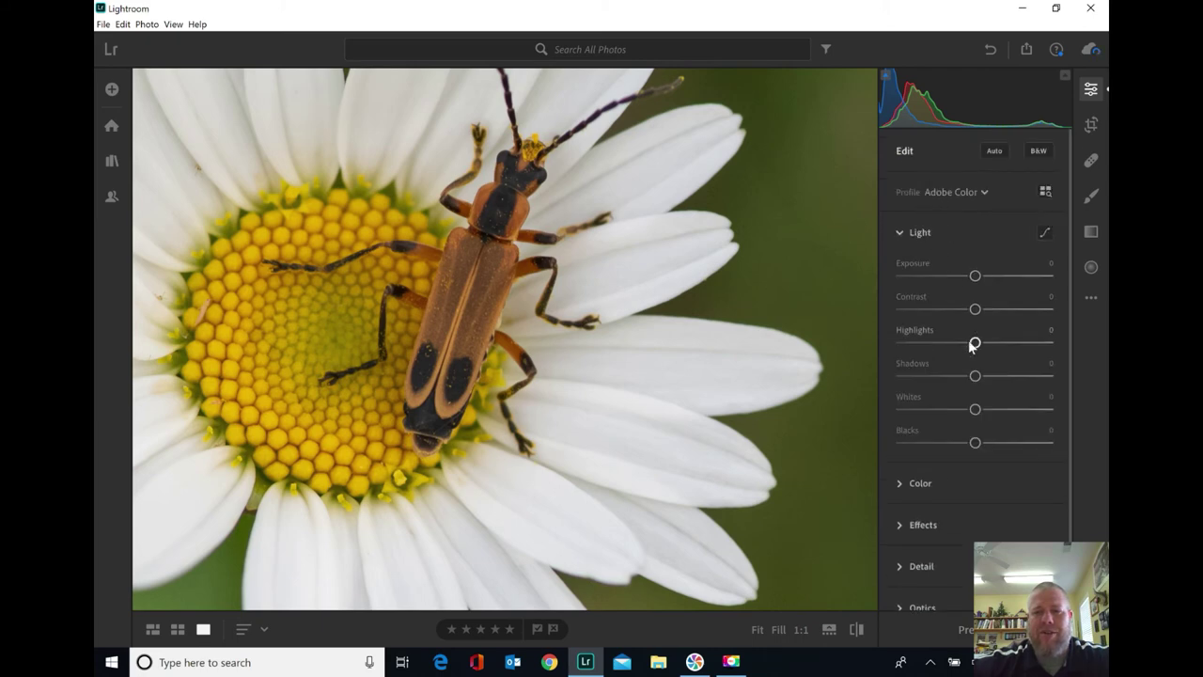
drag(975, 343, 999, 344)
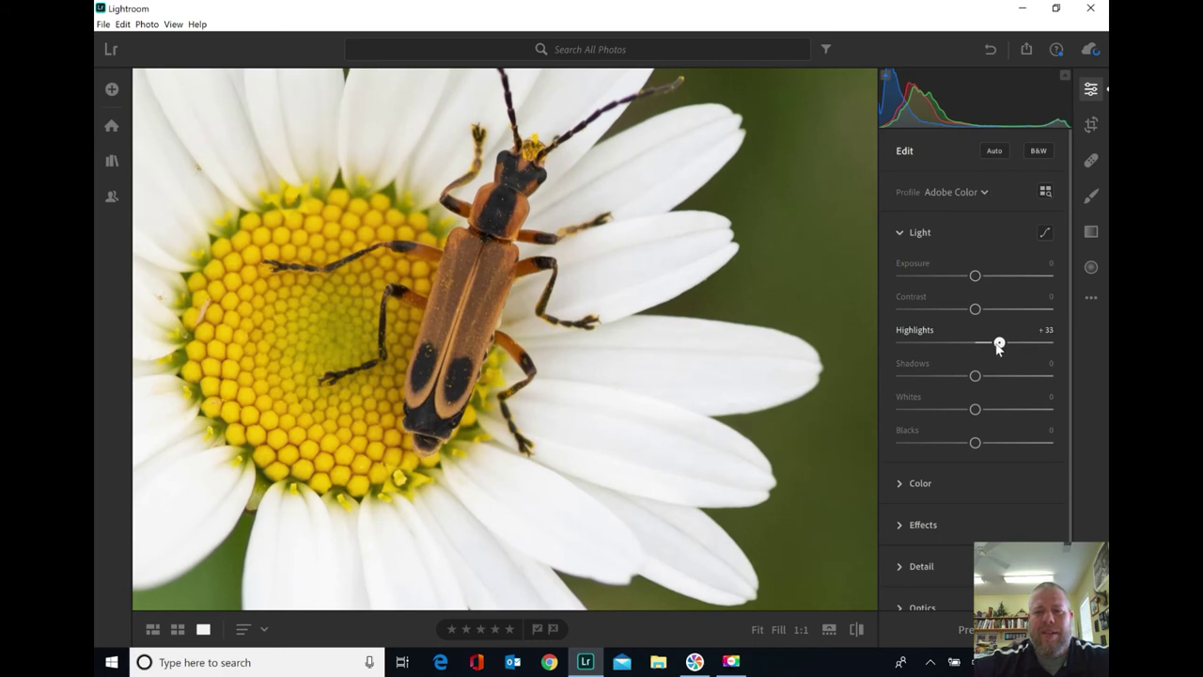
Set the NEF daisy photo's Clarity to +29 and Texture to +19.
click(914, 529)
drag(988, 375, 1003, 381)
drag(985, 337, 992, 341)
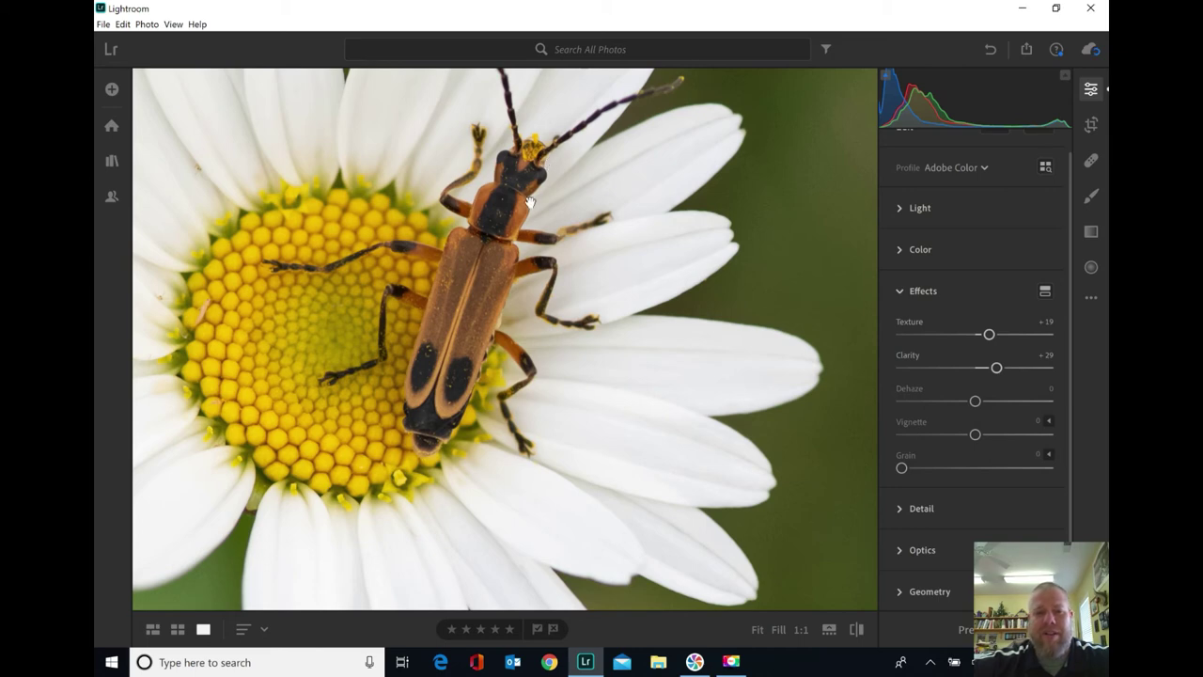
Crop the NEF daisy photo closer around the flower from all sides, keeping part of the blurred seed head beside it.
click(521, 389)
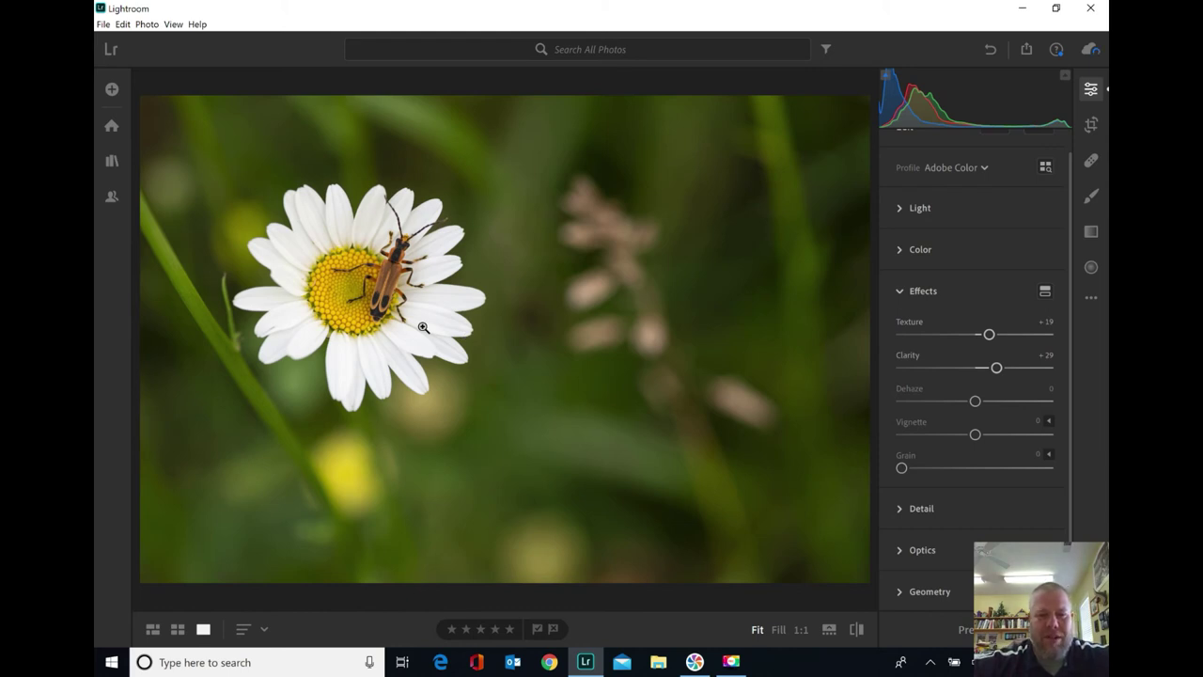
click(1092, 126)
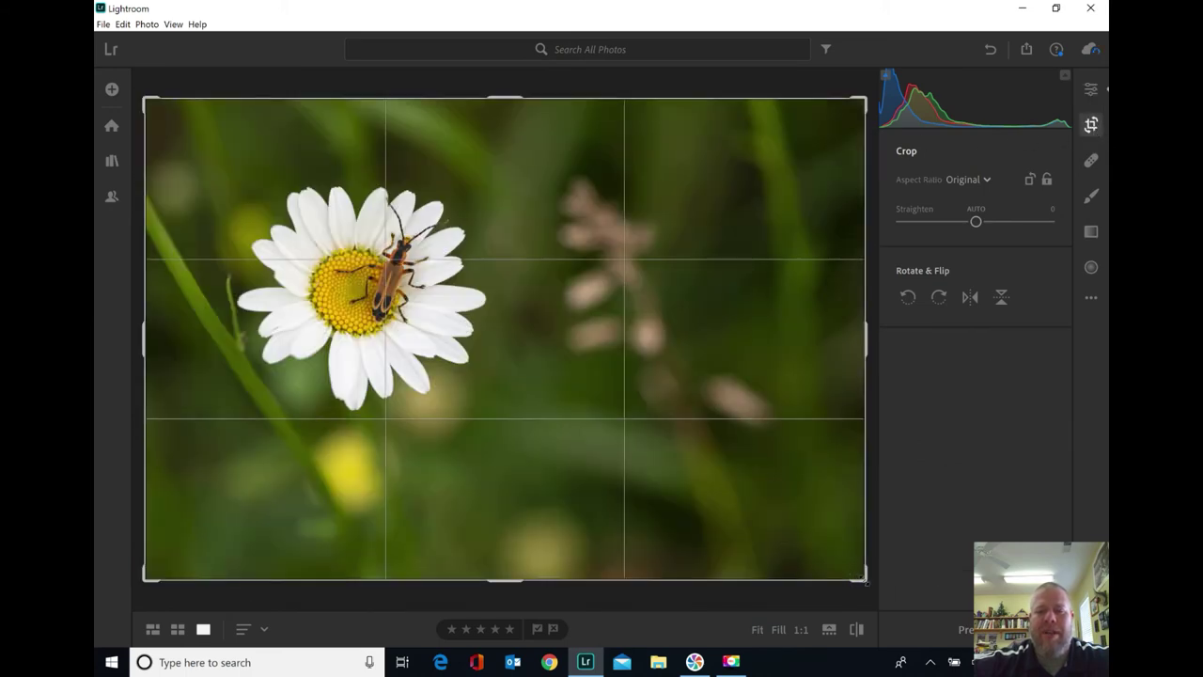
drag(862, 577, 751, 491)
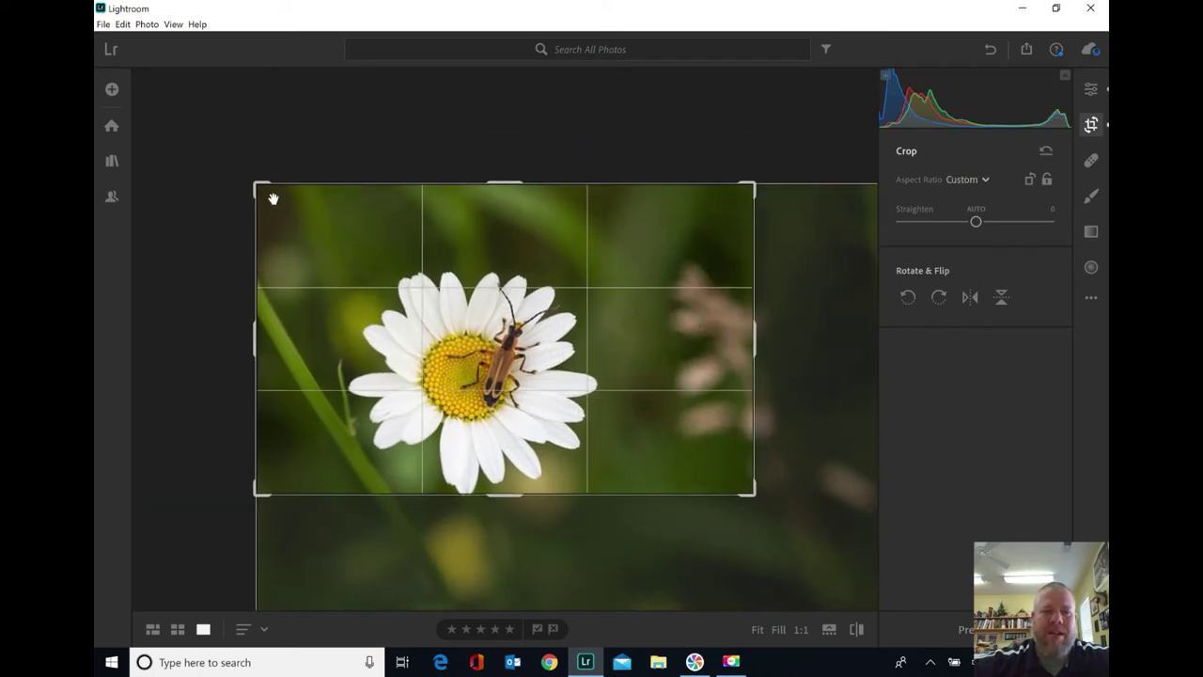
drag(252, 177, 287, 211)
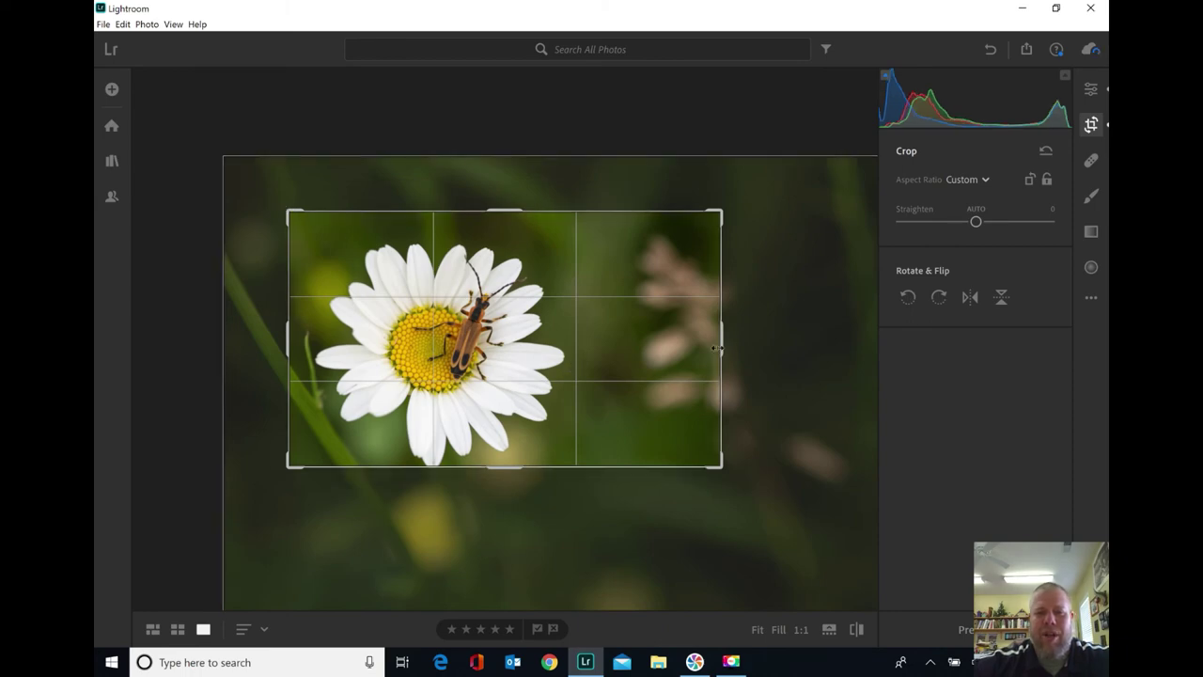
drag(717, 348, 707, 347)
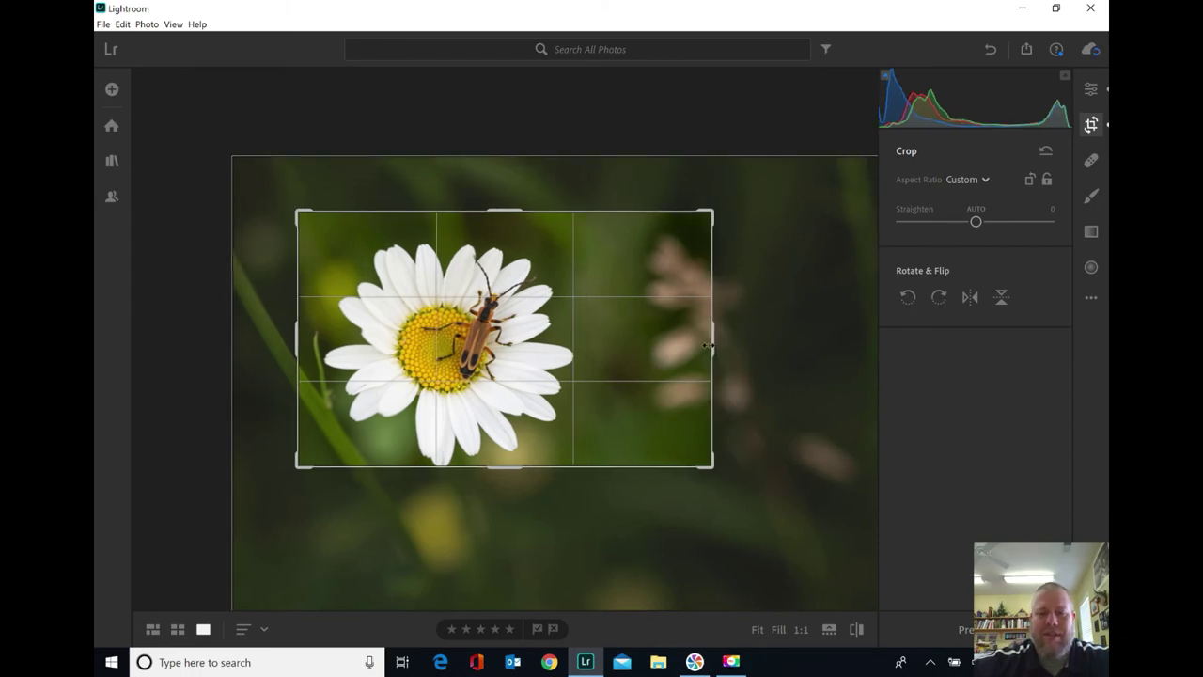
key(Return)
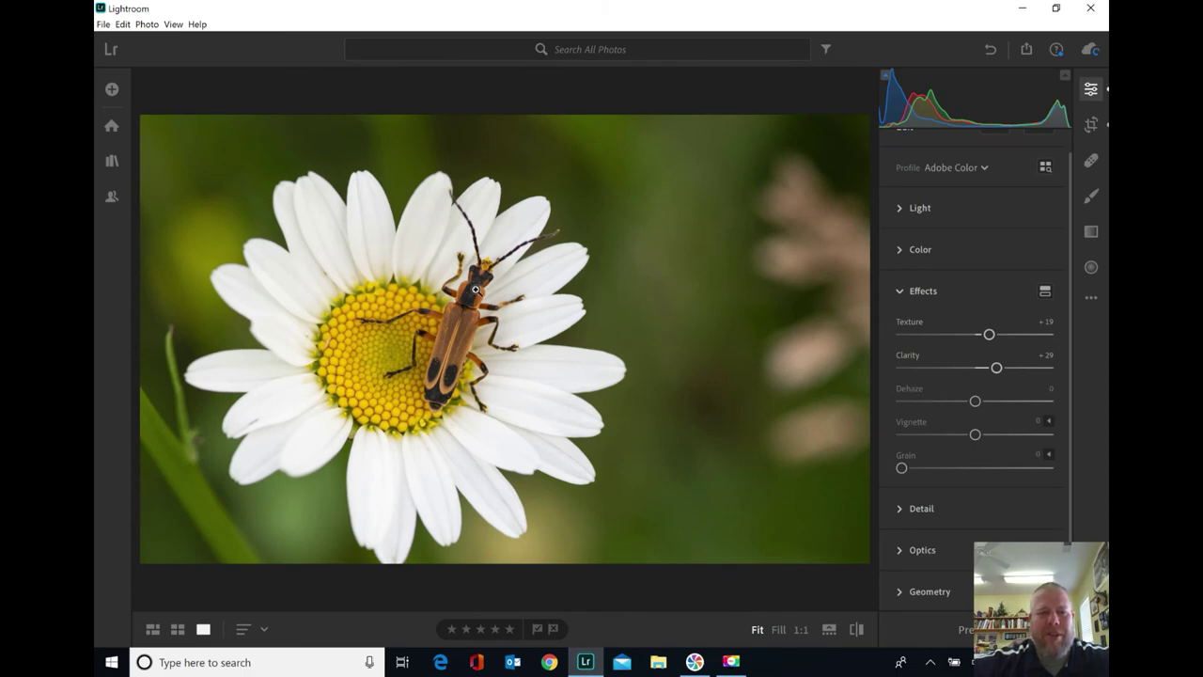
Examine the beetle up close in the cropped daisy photo and return to the whole image.
click(474, 289)
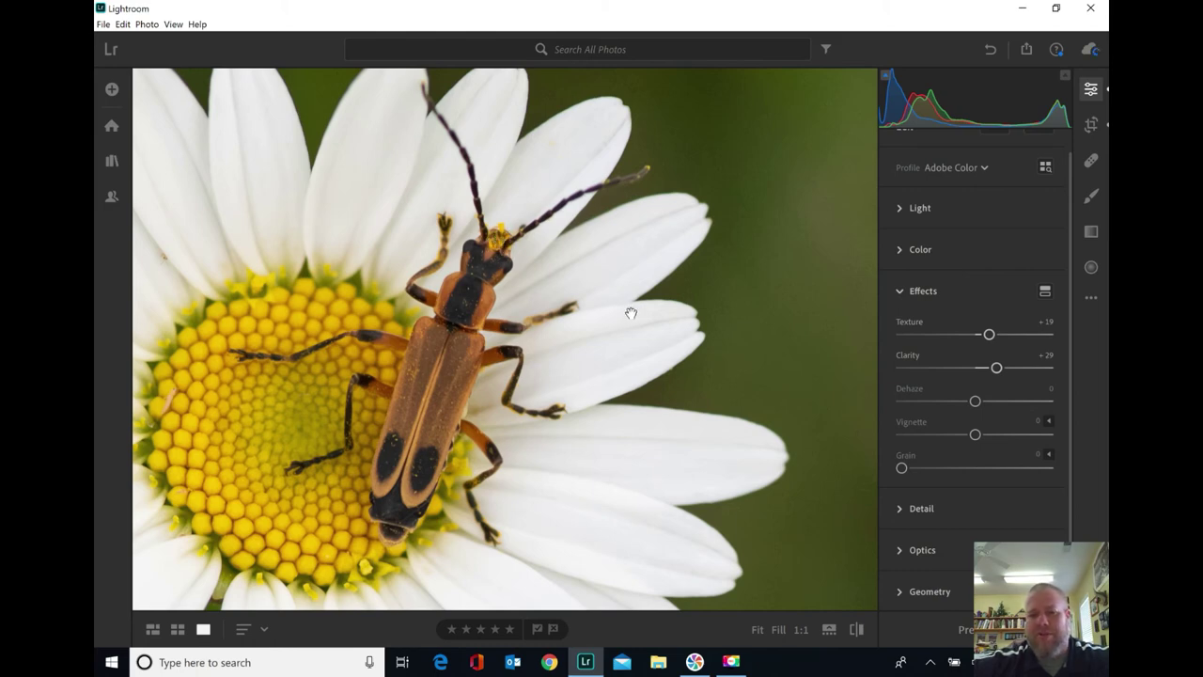
click(614, 395)
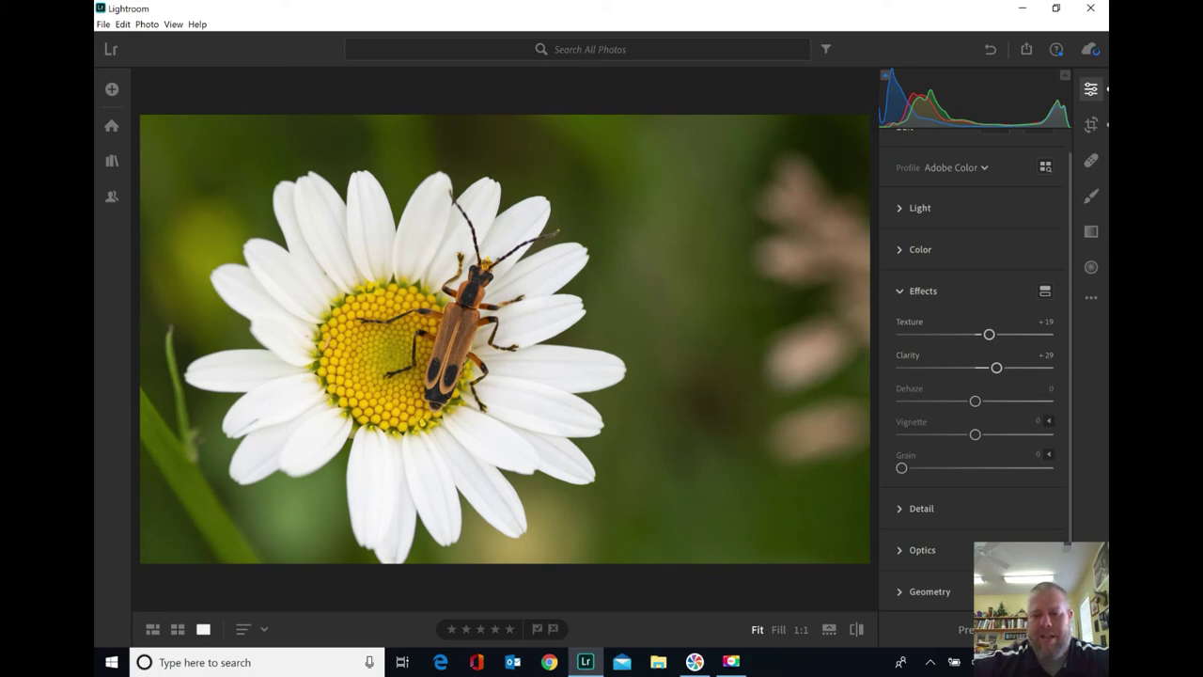
key(g)
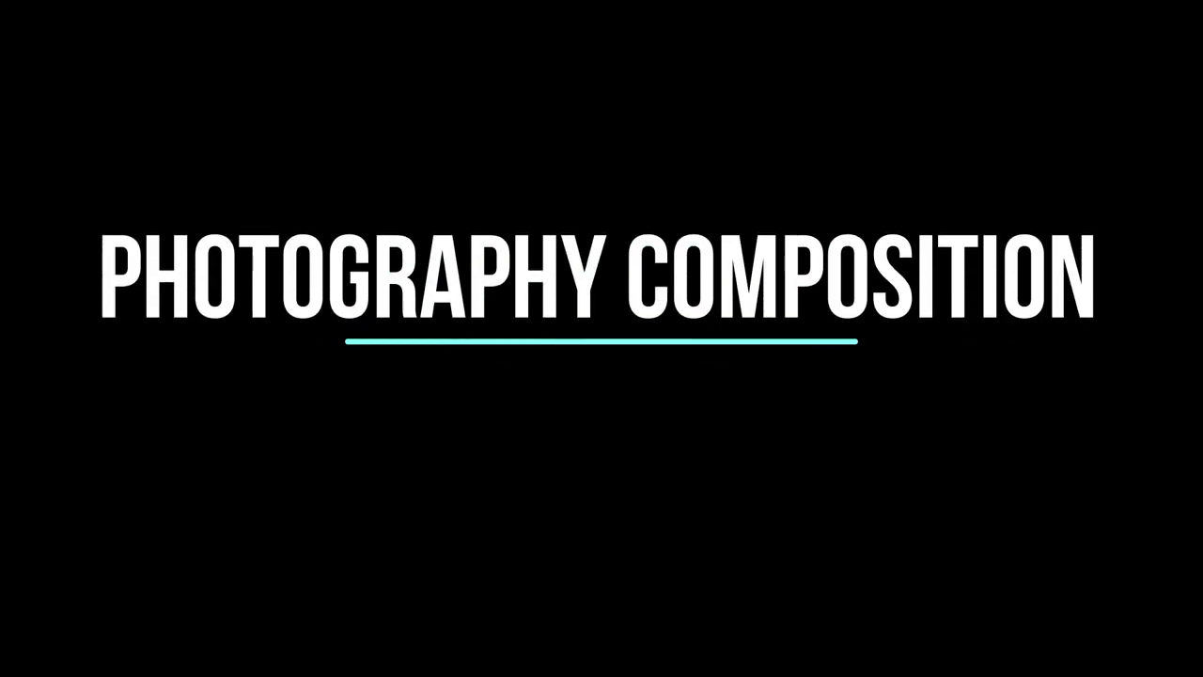